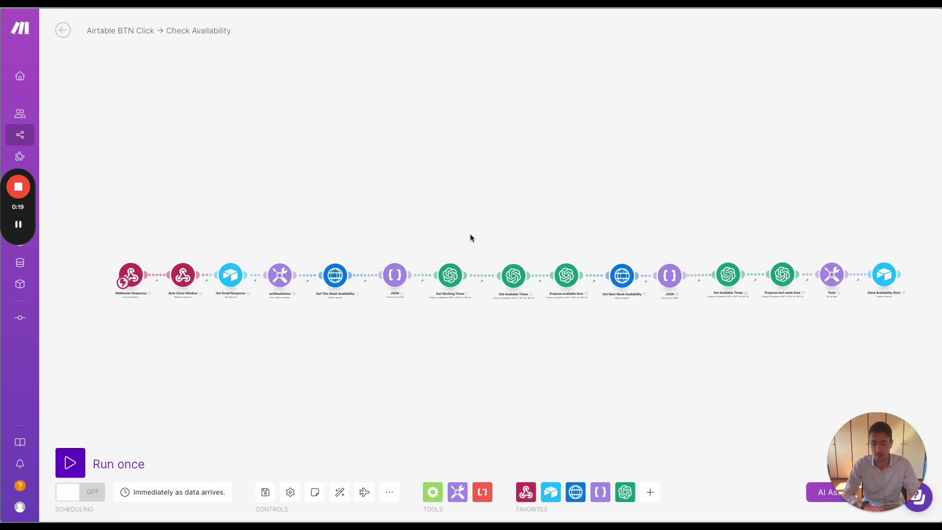
- Switch to the Untitled Diagram draw.io tab and view the SDR problem statement and five-step process
{"action": "left_click_drag", "start_coordinate": [258, 380], "coordinate": [262, 381]}
{"action": "key", "text": "super+s"}
{"action": "left_click", "coordinate": [71, 418]}
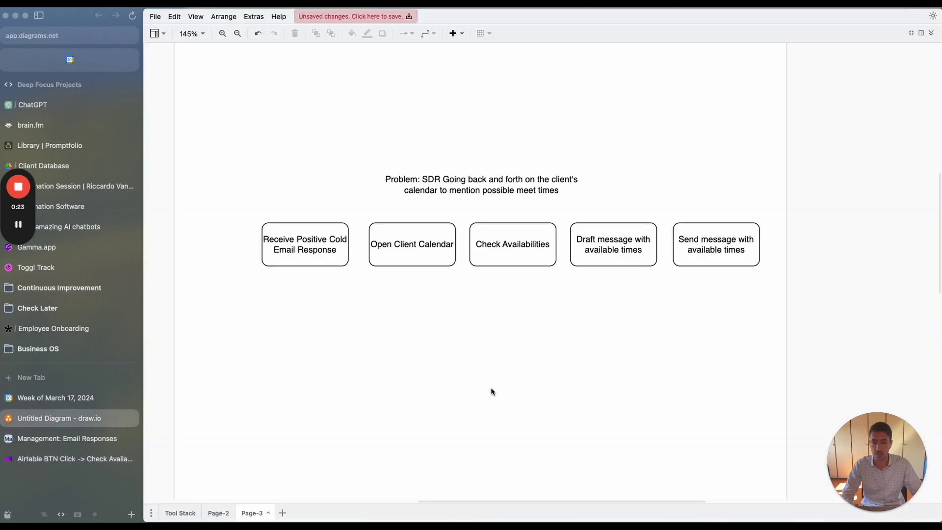
{"action": "key", "text": "super+s"}
{"action": "scroll", "coordinate": [325, 328], "scroll_direction": "up", "scroll_amount": 5}
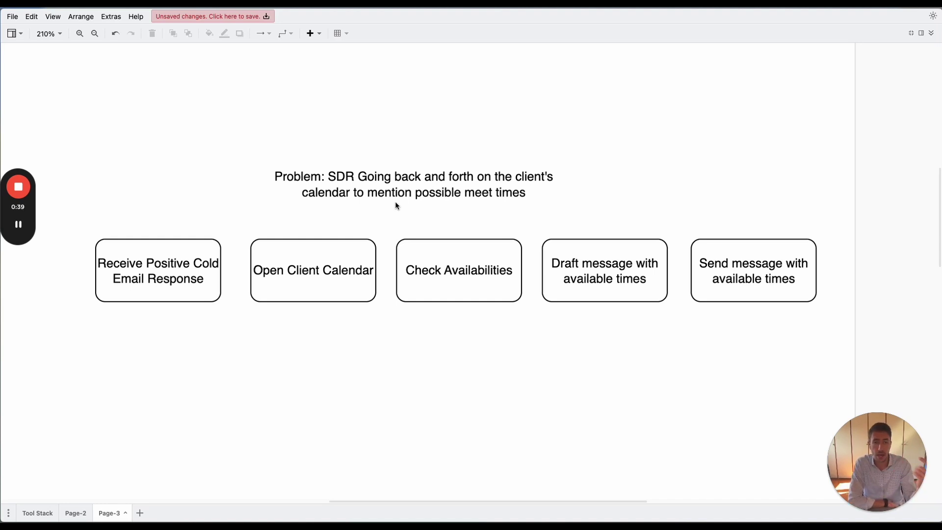
{"action": "scroll", "coordinate": [554, 284], "scroll_direction": "down", "scroll_amount": 1}
{"action": "scroll", "coordinate": [554, 283], "scroll_direction": "down", "scroll_amount": 3}
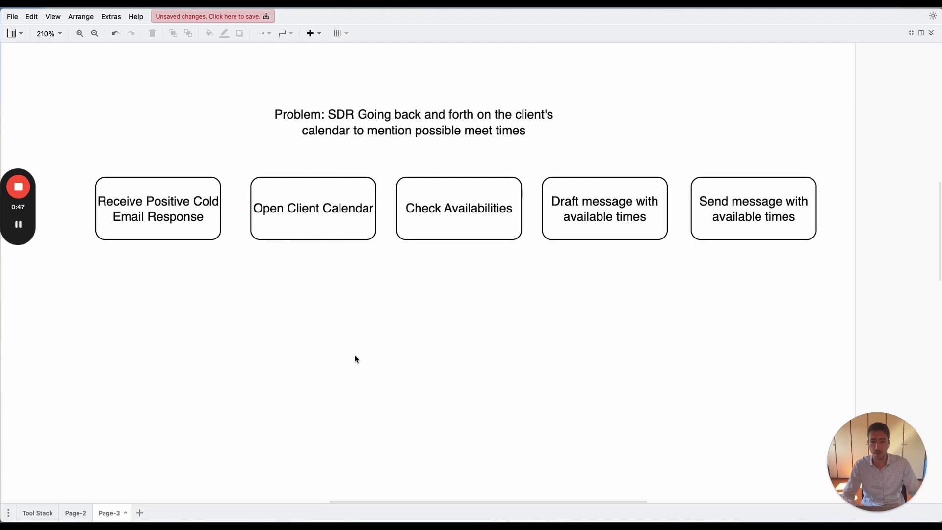
{"action": "scroll", "coordinate": [353, 352], "scroll_direction": "down", "scroll_amount": 1}
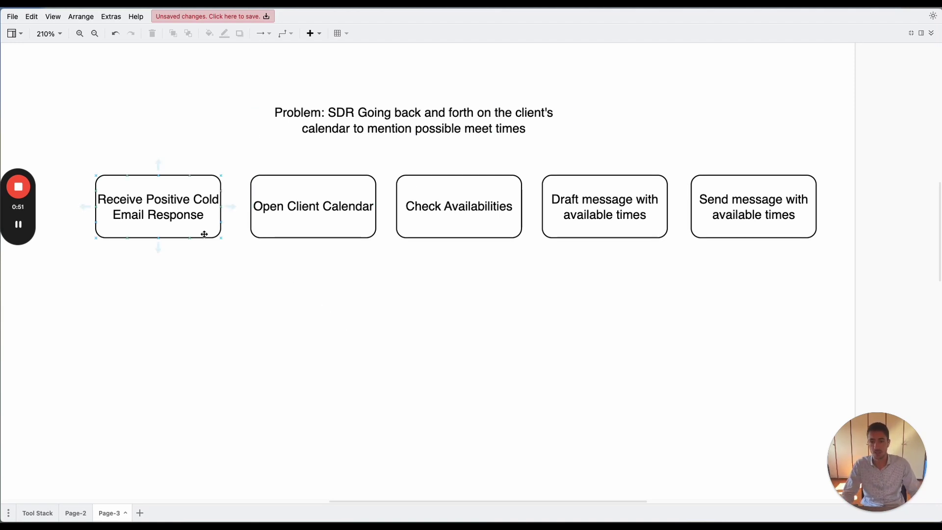
- Copy the Receive box below the row and relabel it 'Sending Cold Email Response to AT'
{"action": "left_click", "coordinate": [183, 214]}
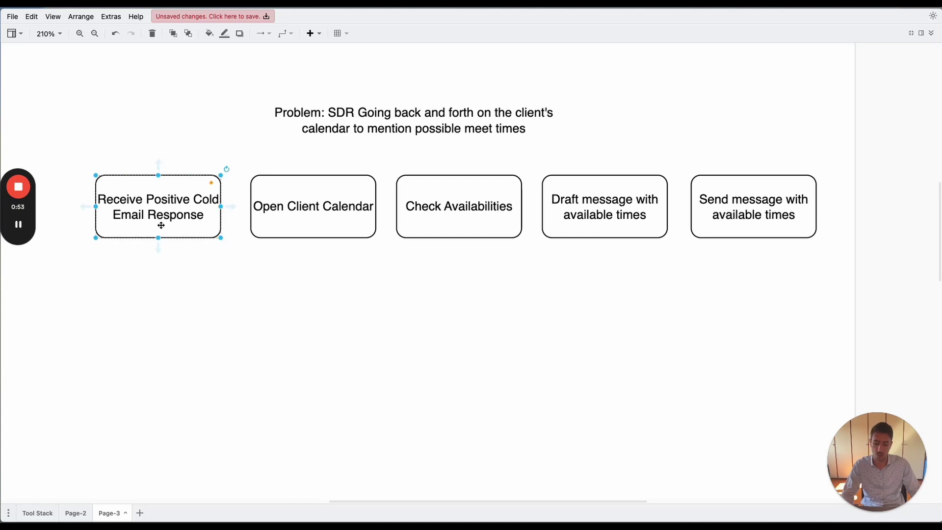
{"action": "left_click_drag", "start_coordinate": [159, 223], "coordinate": [216, 403]}
{"action": "double_click", "coordinate": [216, 403]}
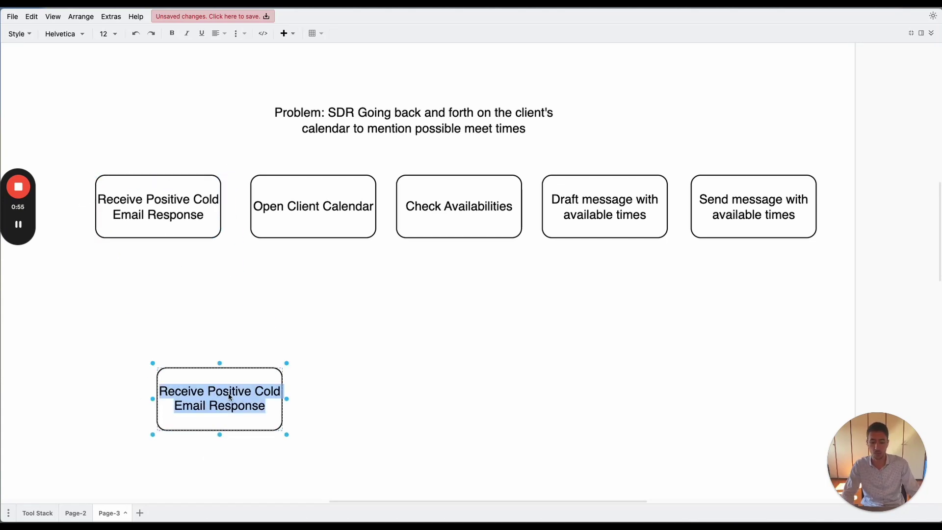
{"action": "type", "text": "Sending"}
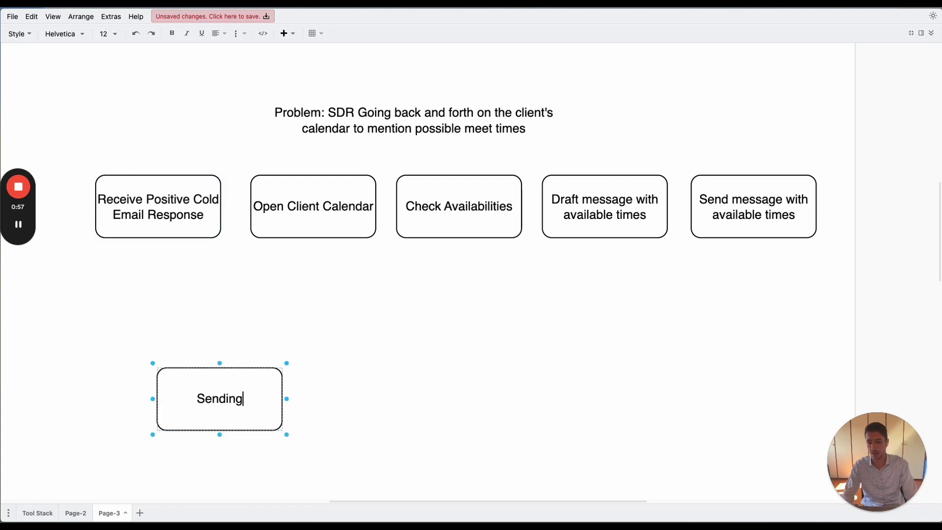
{"action": "type", "text": " Cold Emai"}
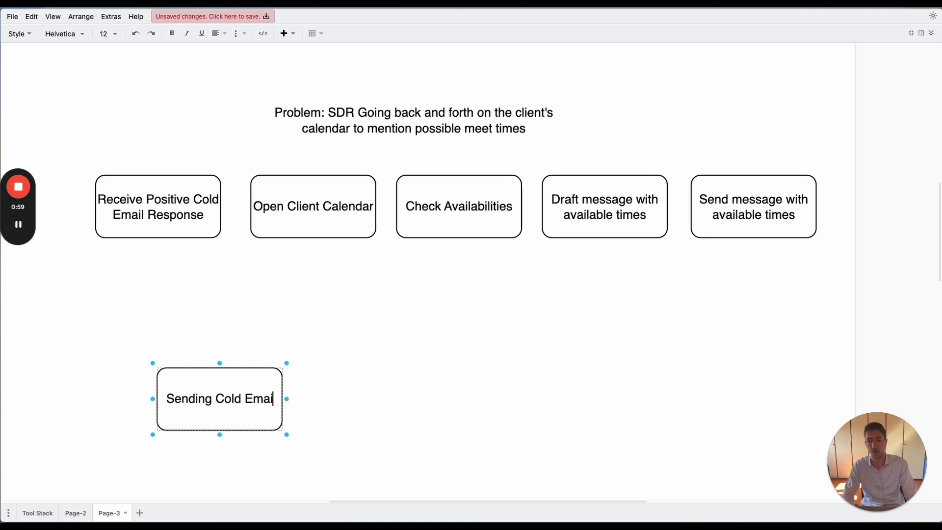
{"action": "type", "text": "l Response to AT"}
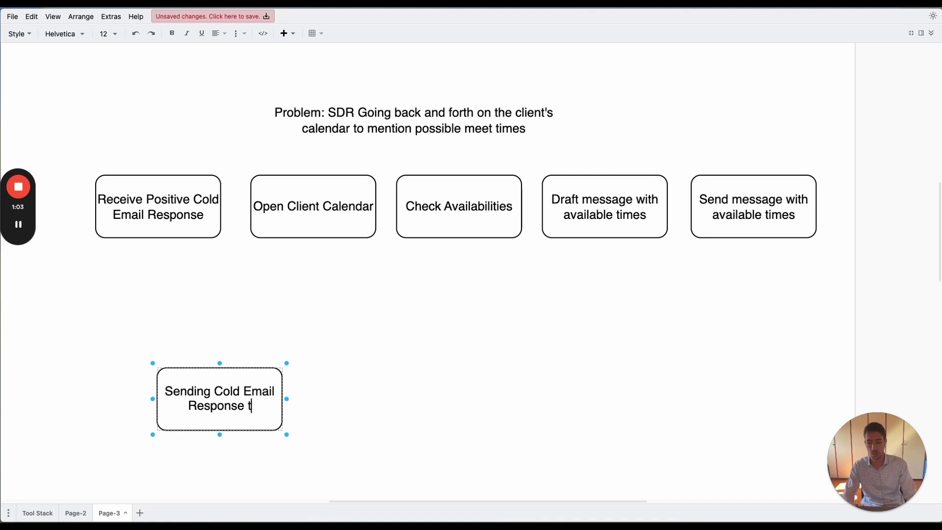
{"action": "left_click_drag", "start_coordinate": [233, 399], "coordinate": [247, 350]}
{"action": "left_click", "coordinate": [441, 357]}
- Duplicate that box beside it, labelled 'Build the check availability in the client interface'
{"action": "left_click", "coordinate": [140, 214]}
{"action": "left_click", "coordinate": [277, 333]}
{"action": "left_click", "coordinate": [299, 365]}
{"action": "left_click", "coordinate": [262, 357]}
{"action": "key", "text": "ctrl+d"}
{"action": "left_click_drag", "start_coordinate": [241, 377], "coordinate": [394, 368]}
{"action": "double_click", "coordinate": [394, 361]}
{"action": "type", "text": "Build the check avai"}
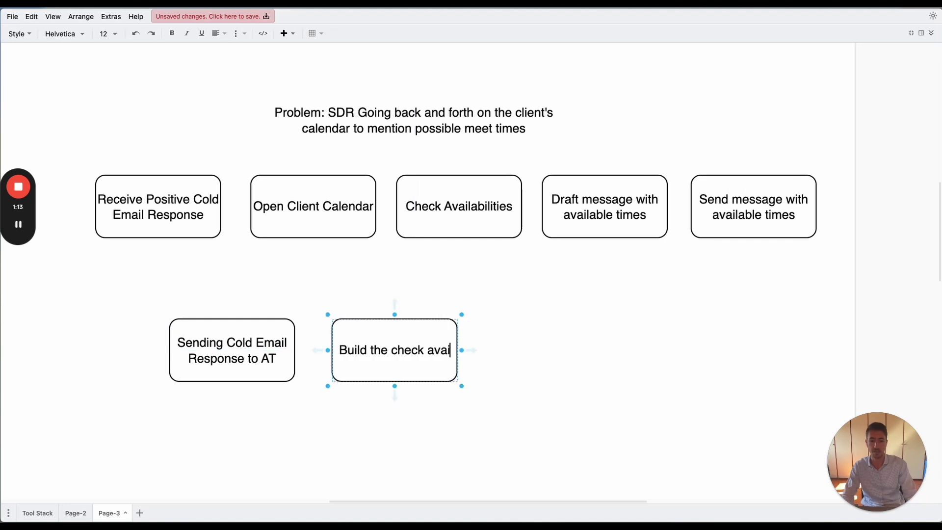
{"action": "type", "text": "lability in the "}
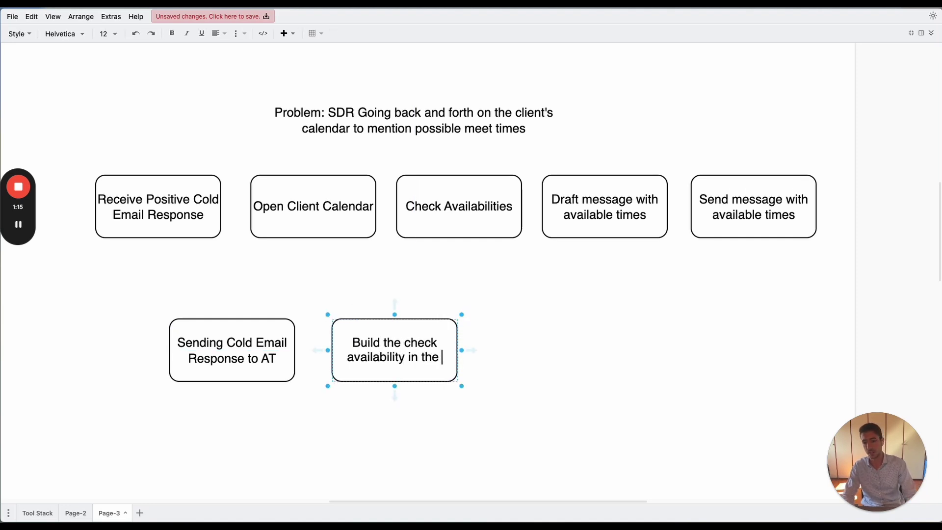
{"action": "type", "text": "client"}
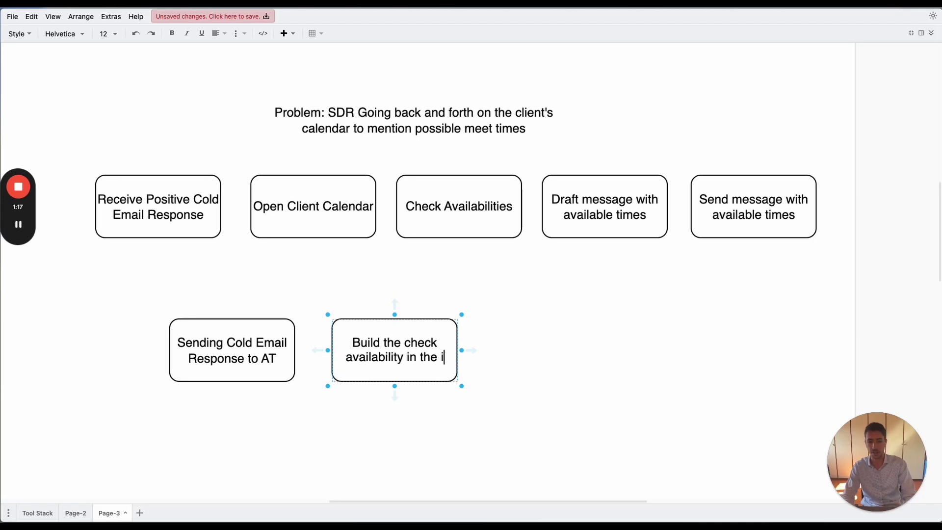
{"action": "type", "text": " interface"}
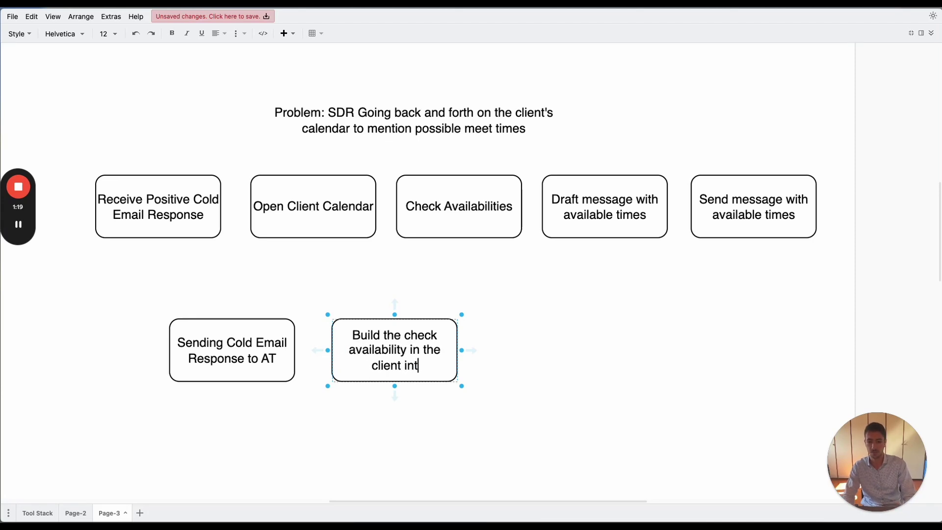
{"action": "left_click", "coordinate": [593, 309]}
{"action": "key", "text": "super+s"}
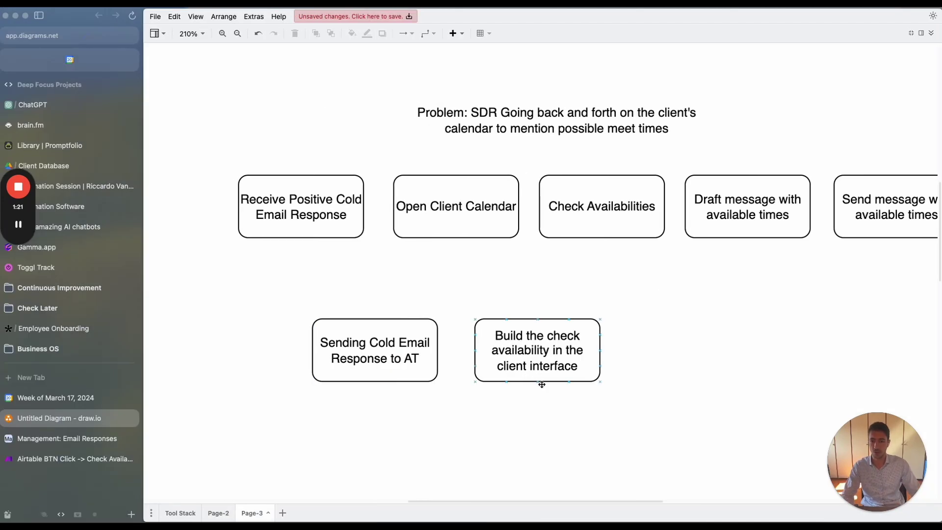
- Switch to the Airtable base and open the Email Responses interface showing the lead's record
{"action": "left_click", "coordinate": [66, 438]}
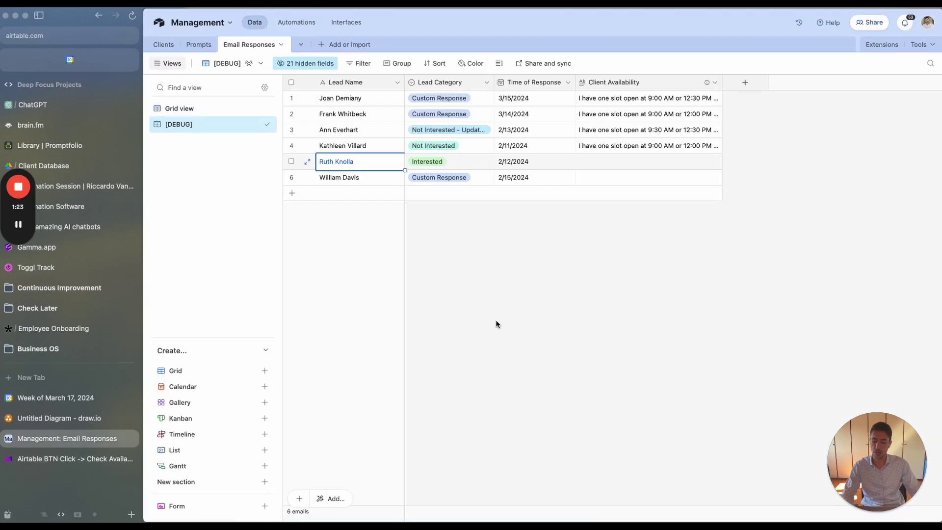
{"action": "key", "text": "super+s"}
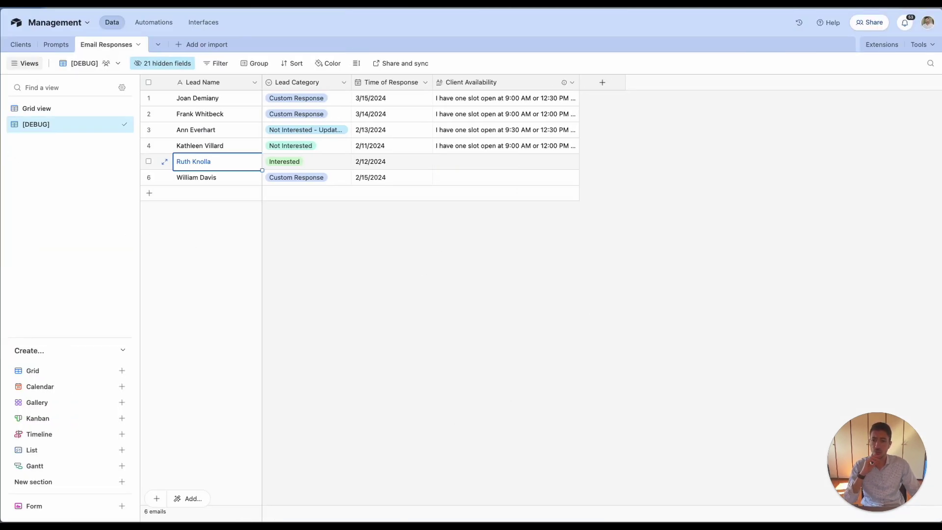
{"action": "left_click", "coordinate": [368, 319]}
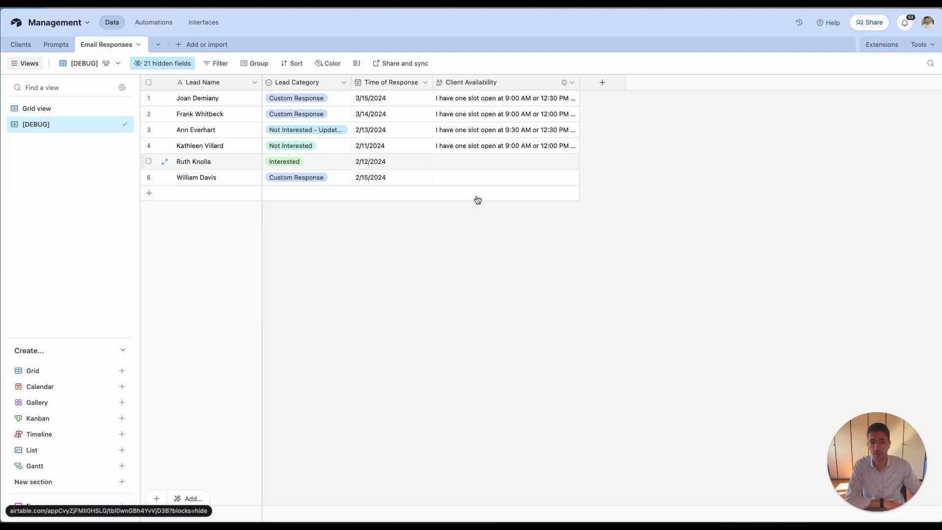
{"action": "left_click", "coordinate": [202, 22]}
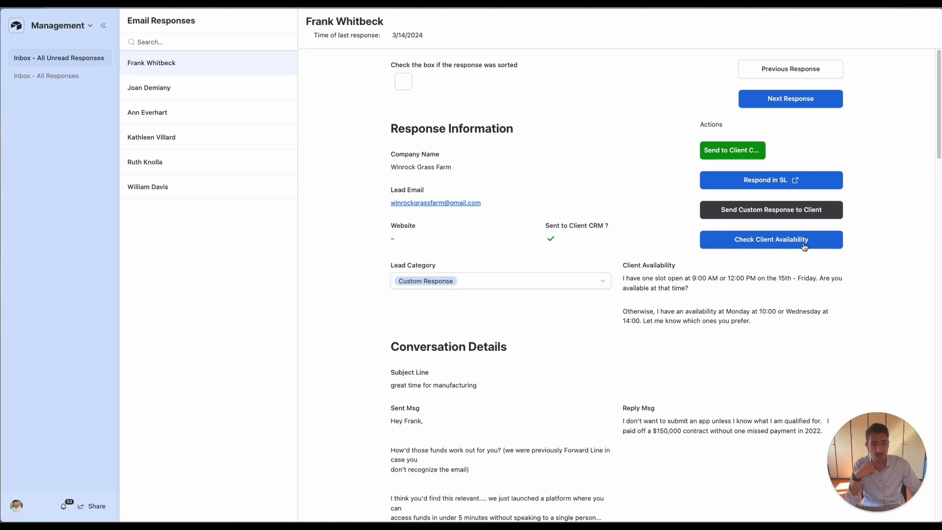
{"action": "key", "text": "super+s"}
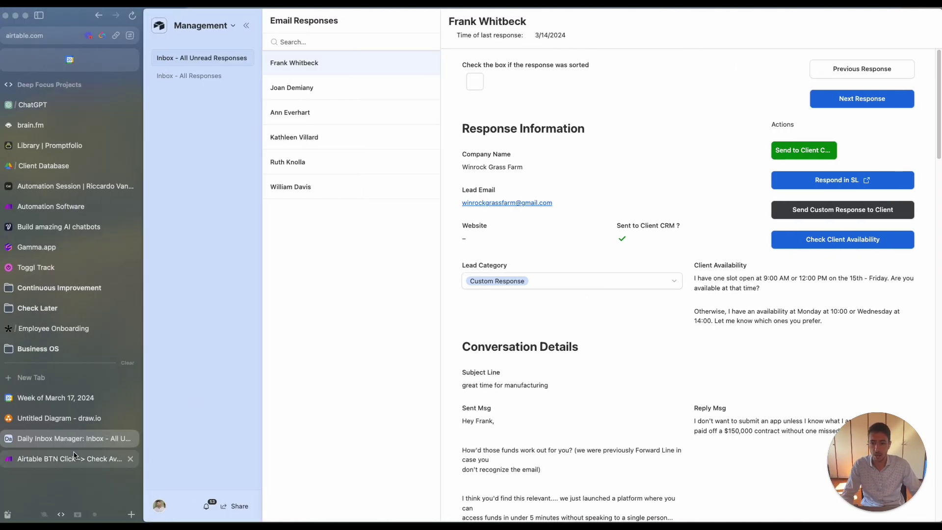
- Return to the Make Check Availability scenario and pan to its first modules
{"action": "left_click", "coordinate": [69, 458]}
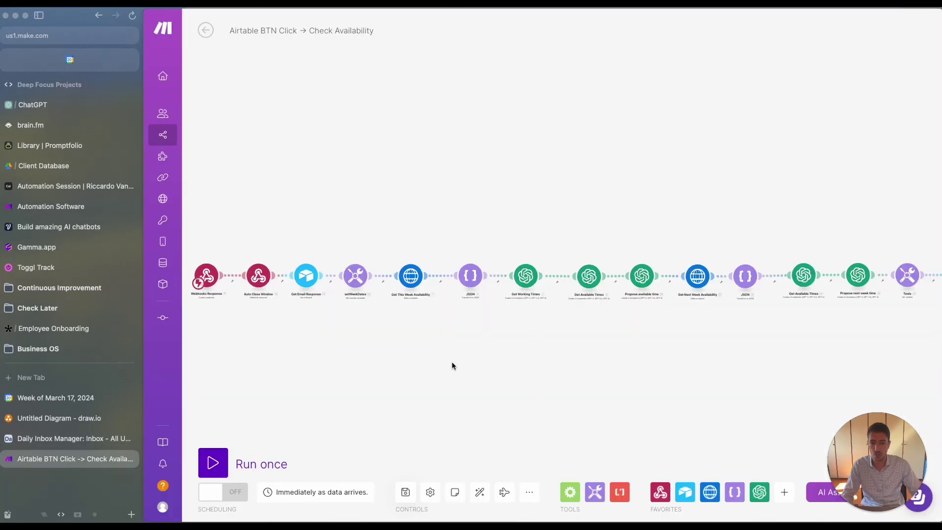
{"action": "key", "text": "super+s"}
{"action": "scroll", "coordinate": [255, 343], "scroll_direction": "up", "scroll_amount": 5}
{"action": "scroll", "coordinate": [361, 342], "scroll_direction": "left", "scroll_amount": 5}
{"action": "scroll", "coordinate": [361, 343], "scroll_direction": "up", "scroll_amount": 3}
{"action": "left_click_drag", "start_coordinate": [380, 338], "coordinate": [360, 309]}
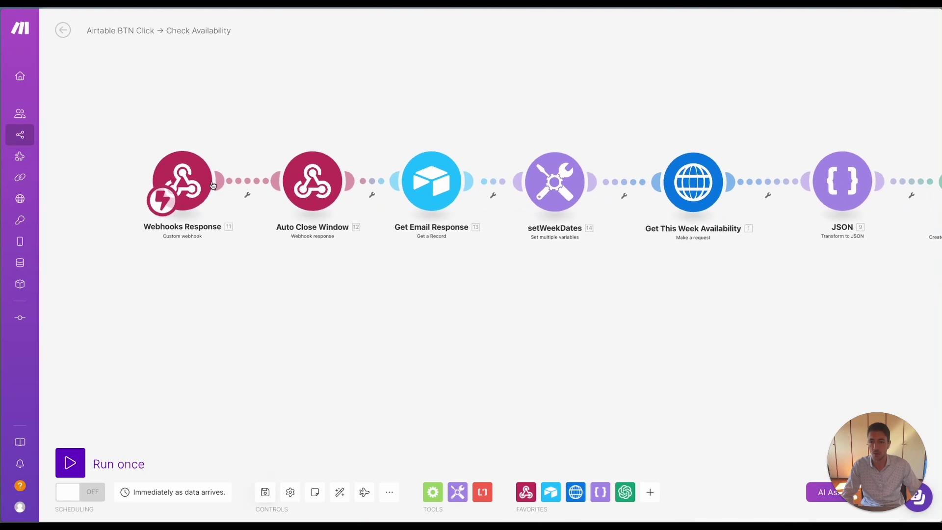
{"action": "scroll", "coordinate": [307, 315], "scroll_direction": "right", "scroll_amount": 2}
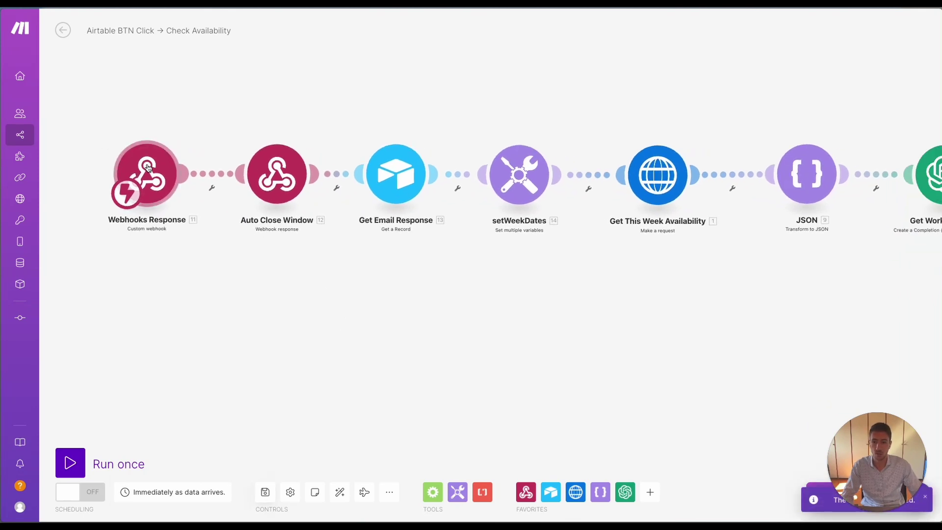
{"action": "left_click_drag", "start_coordinate": [402, 299], "coordinate": [296, 343]}
{"action": "scroll", "coordinate": [385, 343], "scroll_direction": "right", "scroll_amount": 2}
{"action": "scroll", "coordinate": [385, 343], "scroll_direction": "down", "scroll_amount": 2}
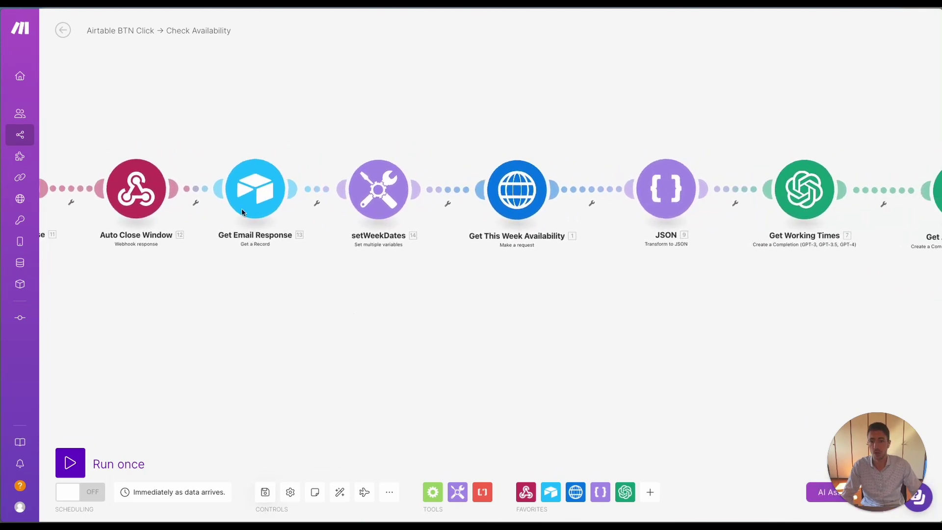
- Briefly inspect the Get Email Response module and the Airtable tab, then come back to Make
{"action": "left_click", "coordinate": [227, 198]}
{"action": "left_click", "coordinate": [237, 287]}
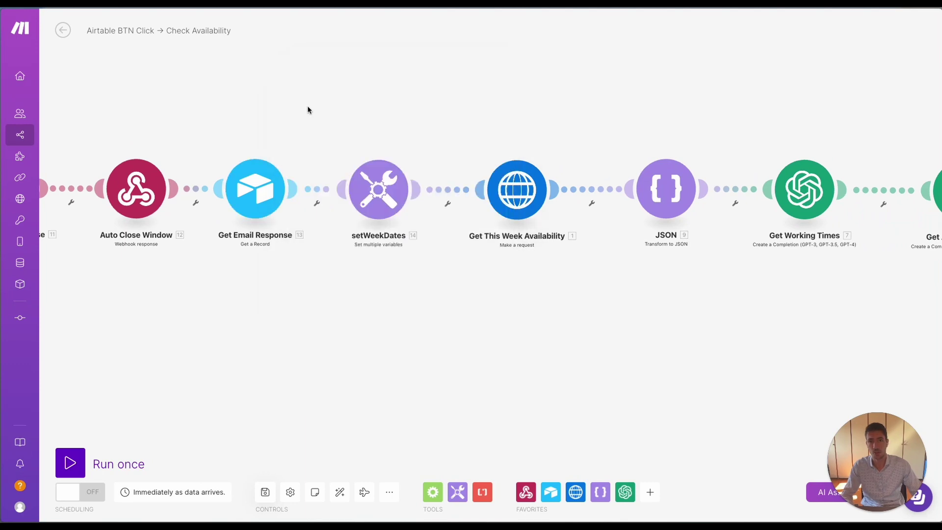
{"action": "key", "text": "super+s"}
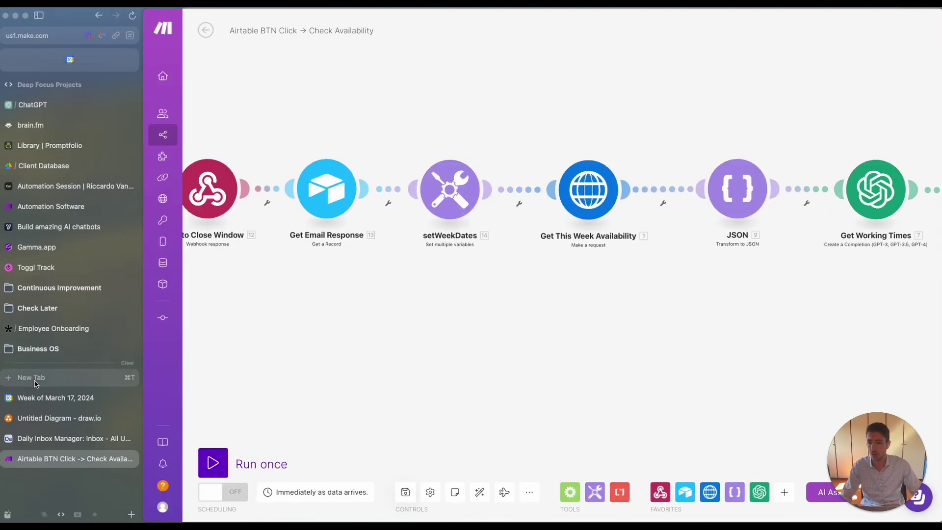
{"action": "left_click", "coordinate": [30, 438]}
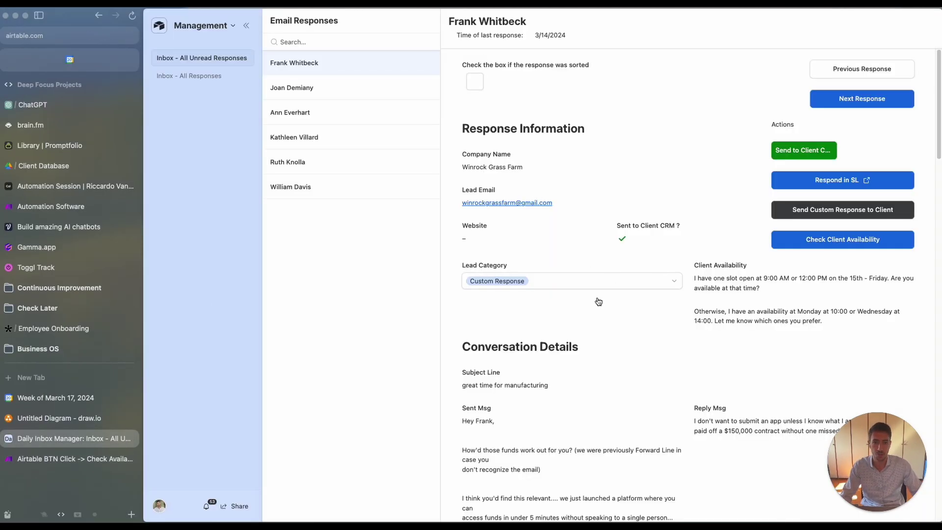
{"action": "left_click", "coordinate": [59, 458]}
{"action": "key", "text": "super+s"}
- Open the setWeekDates module and inspect its startDate formula
{"action": "left_click", "coordinate": [378, 188]}
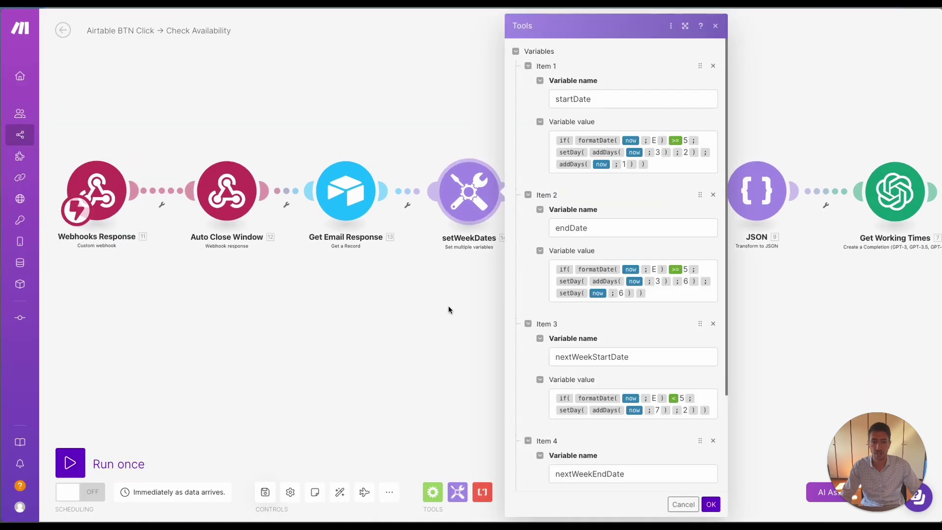
{"action": "left_click", "coordinate": [432, 311]}
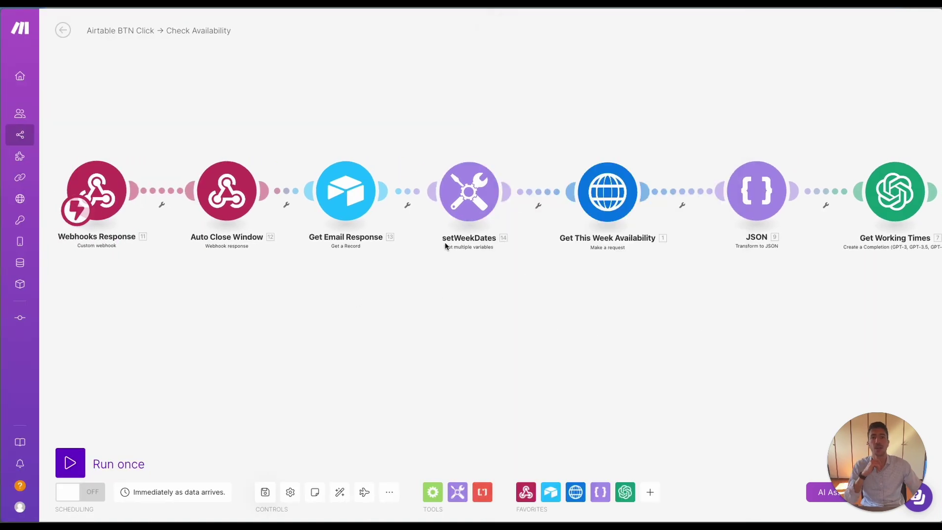
{"action": "left_click", "coordinate": [474, 179]}
{"action": "left_click", "coordinate": [661, 169]}
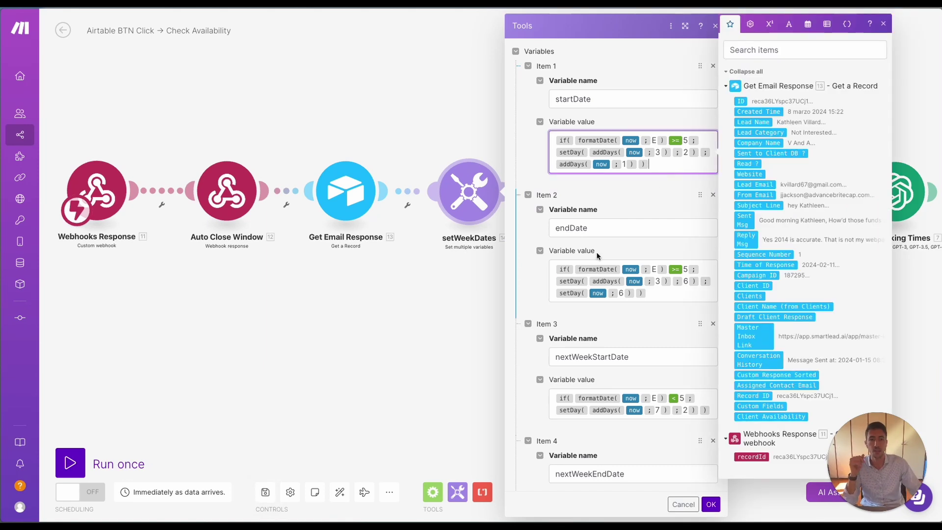
{"action": "scroll", "coordinate": [663, 172], "scroll_direction": "down", "scroll_amount": 3}
{"action": "scroll", "coordinate": [662, 172], "scroll_direction": "up", "scroll_amount": 3}
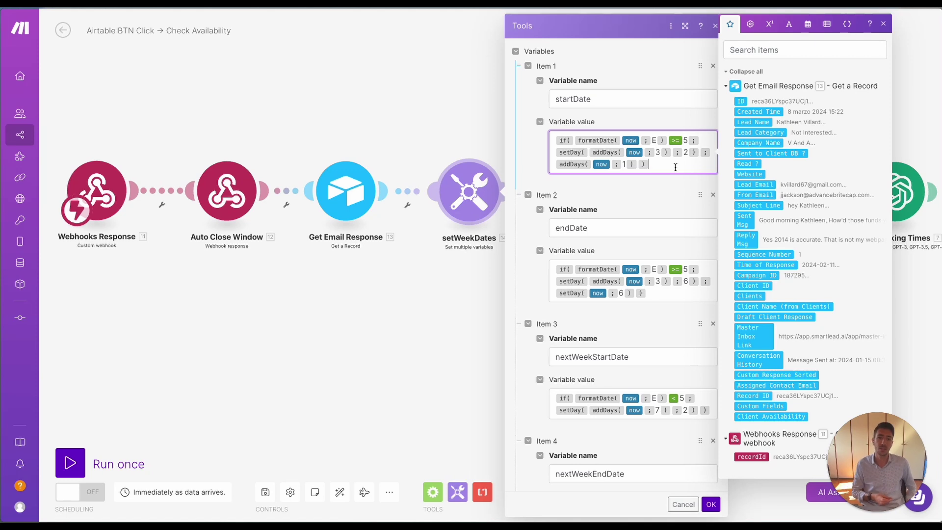
- Compare the endDate and nextWeekStartDate formulas, then close the mapping panel
{"action": "left_click", "coordinate": [690, 293]}
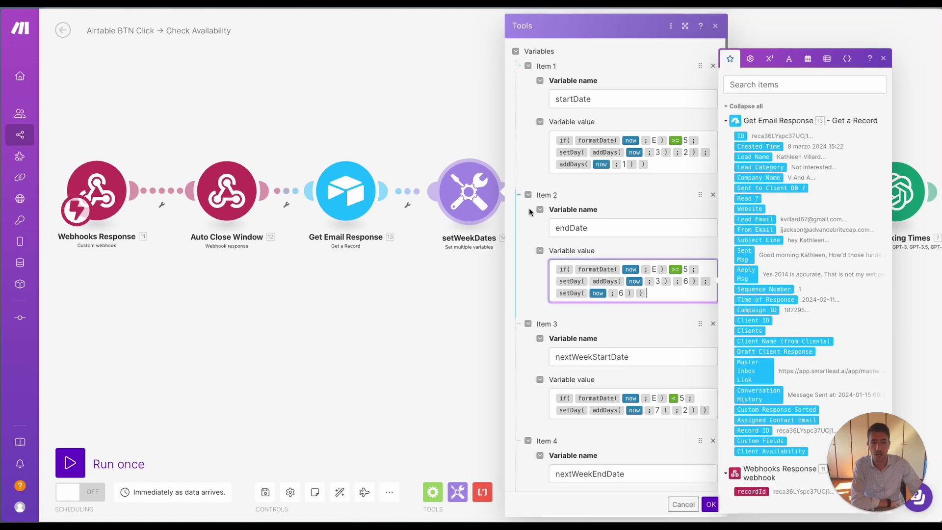
{"action": "left_click", "coordinate": [668, 166]}
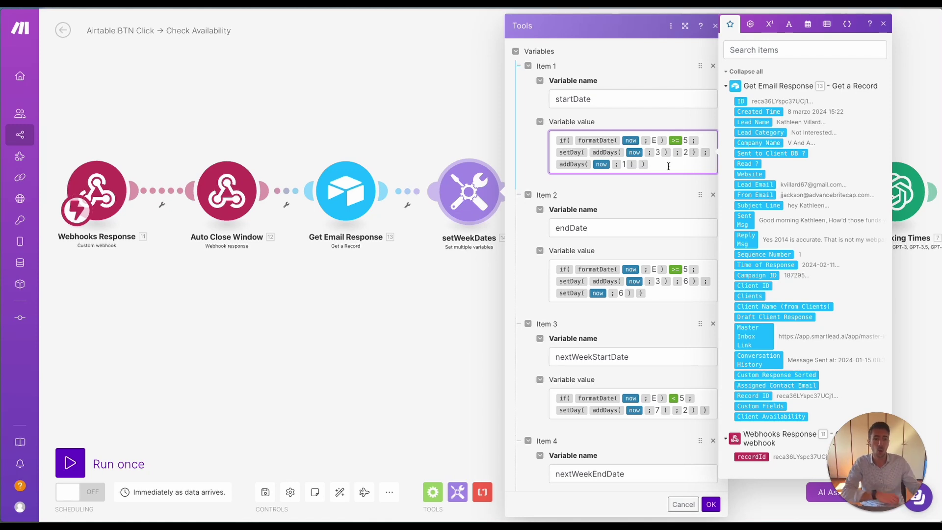
{"action": "left_click", "coordinate": [653, 289]}
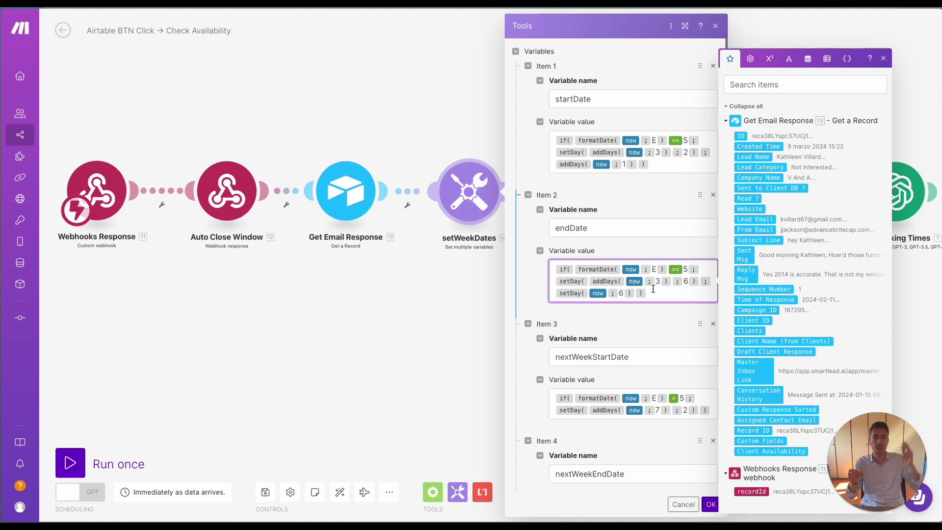
{"action": "scroll", "coordinate": [653, 289], "scroll_direction": "down", "scroll_amount": 3}
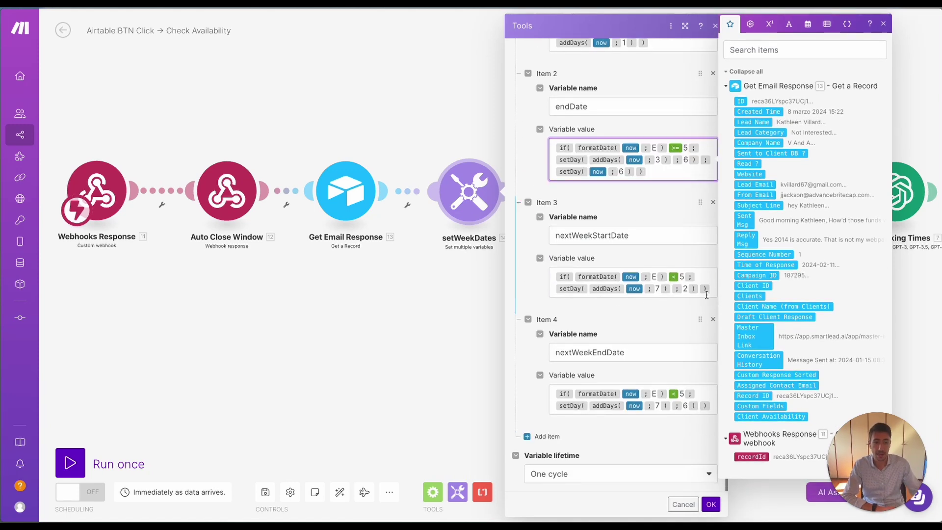
{"action": "left_click", "coordinate": [710, 289]}
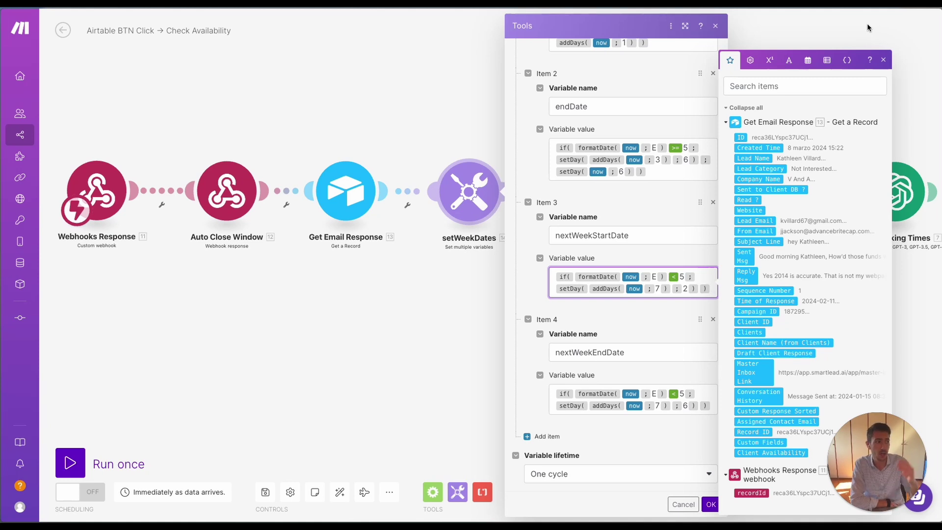
{"action": "left_click", "coordinate": [883, 59]}
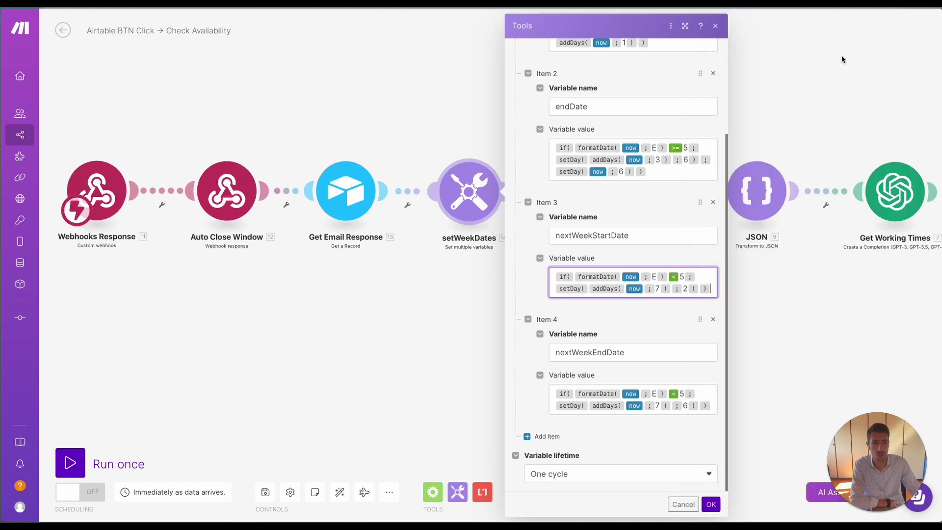
{"action": "left_click", "coordinate": [715, 26]}
{"action": "left_click_drag", "start_coordinate": [641, 330], "coordinate": [427, 346]}
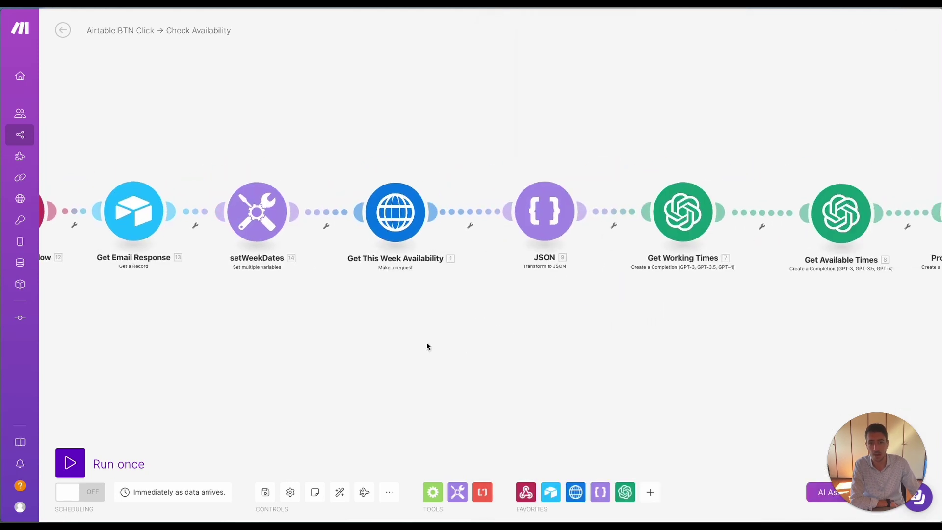
{"action": "scroll", "coordinate": [435, 366], "scroll_direction": "up", "scroll_amount": 2}
{"action": "left_click", "coordinate": [403, 204]}
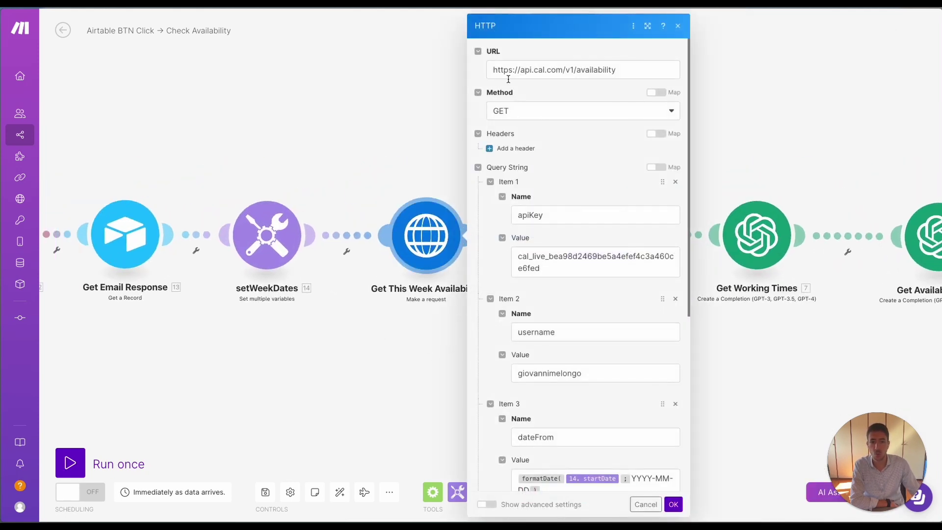
{"action": "left_click", "coordinate": [362, 352]}
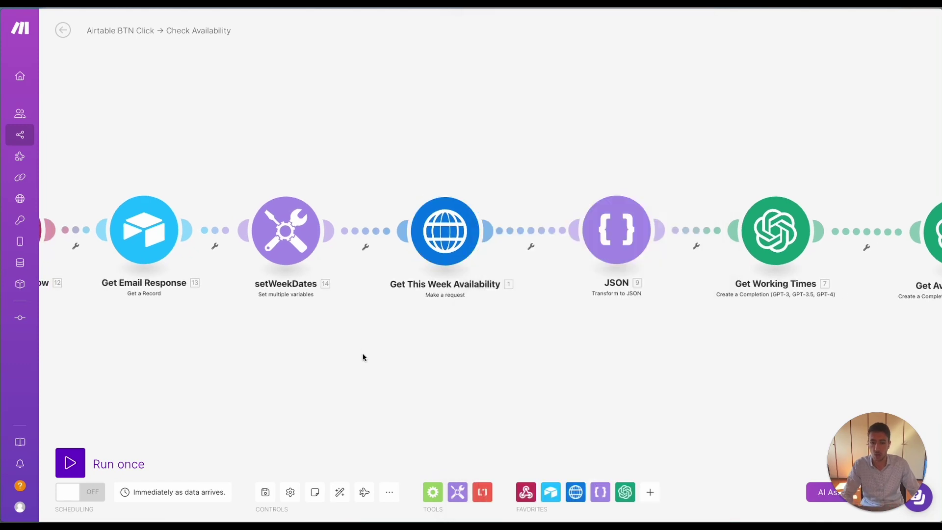
{"action": "left_click_drag", "start_coordinate": [361, 372], "coordinate": [459, 356]}
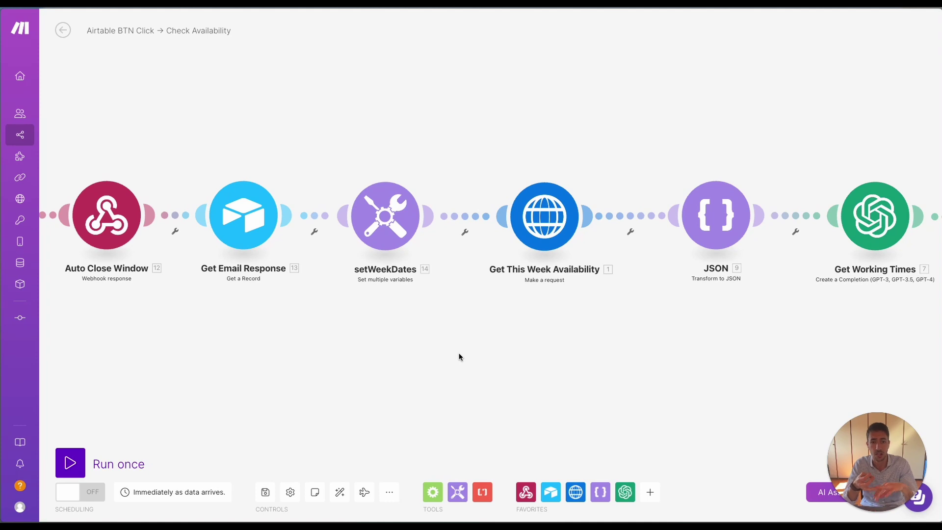
{"action": "scroll", "coordinate": [491, 353], "scroll_direction": "right", "scroll_amount": 5}
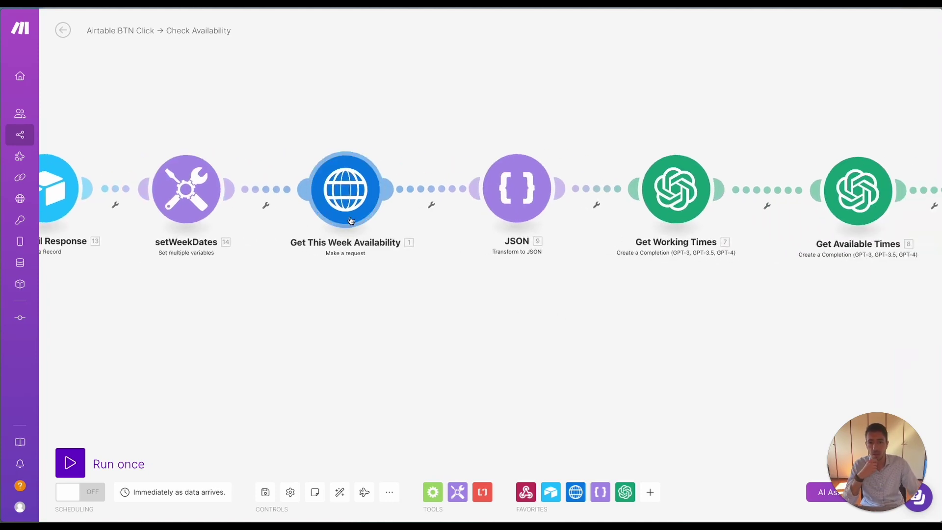
{"action": "left_click", "coordinate": [345, 191]}
{"action": "scroll", "coordinate": [480, 162], "scroll_direction": "down", "scroll_amount": 1}
{"action": "scroll", "coordinate": [492, 128], "scroll_direction": "up", "scroll_amount": 1}
{"action": "left_click_drag", "start_coordinate": [495, 70], "coordinate": [546, 69]}
{"action": "left_click", "coordinate": [546, 69]}
{"action": "double_click", "coordinate": [513, 69]}
{"action": "scroll", "coordinate": [490, 246], "scroll_direction": "down", "scroll_amount": 5}
{"action": "left_click", "coordinate": [488, 185]}
{"action": "scroll", "coordinate": [485, 191], "scroll_direction": "down", "scroll_amount": 1}
{"action": "left_click", "coordinate": [480, 211]}
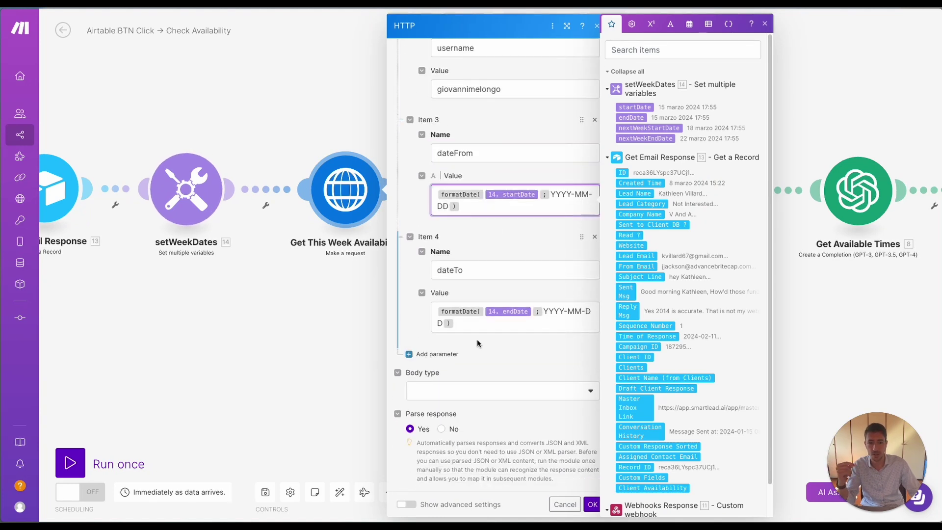
{"action": "left_click", "coordinate": [764, 23]}
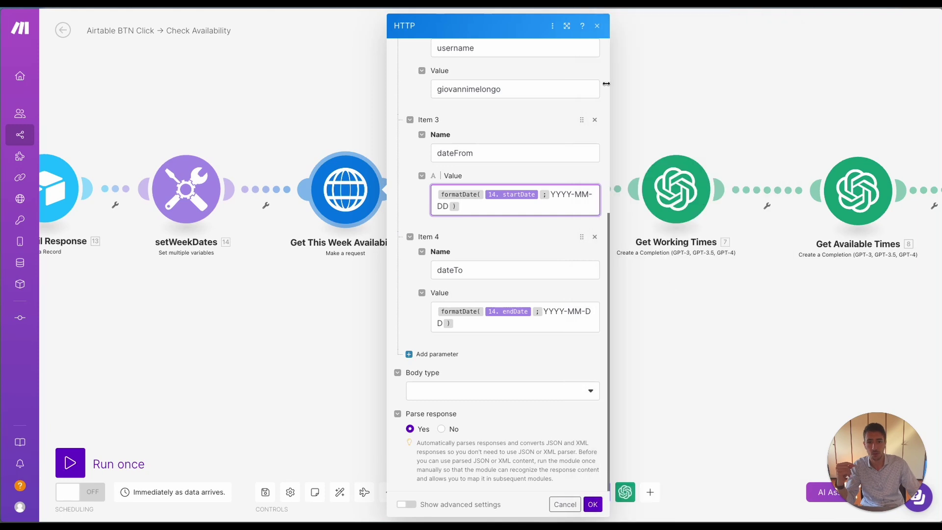
{"action": "left_click", "coordinate": [597, 26]}
{"action": "scroll", "coordinate": [693, 317], "scroll_direction": "down", "scroll_amount": 5}
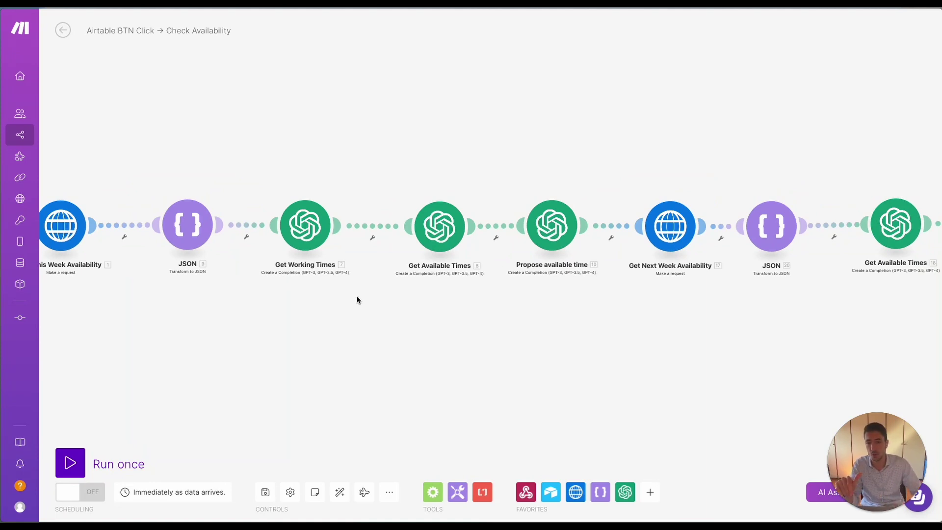
{"action": "left_click", "coordinate": [305, 226]}
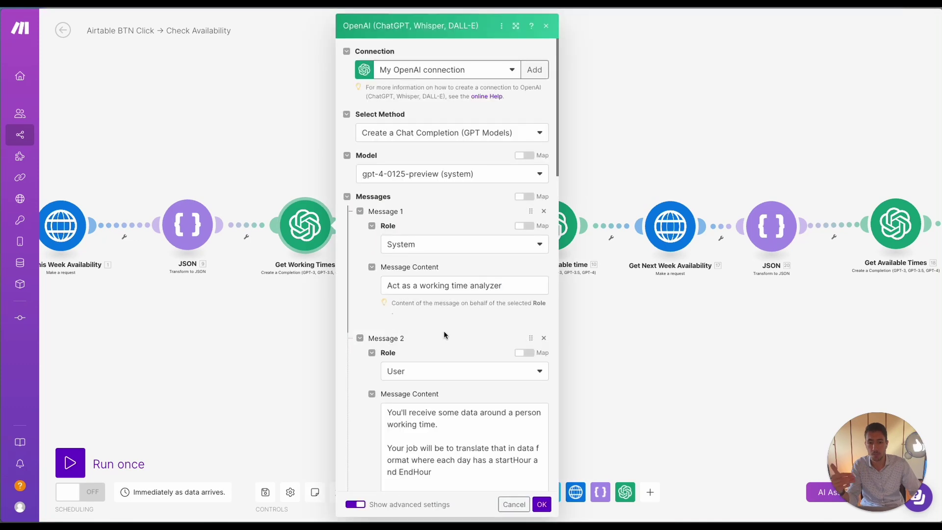
{"action": "scroll", "coordinate": [436, 324], "scroll_direction": "down", "scroll_amount": 8}
{"action": "scroll", "coordinate": [441, 275], "scroll_direction": "up", "scroll_amount": 3}
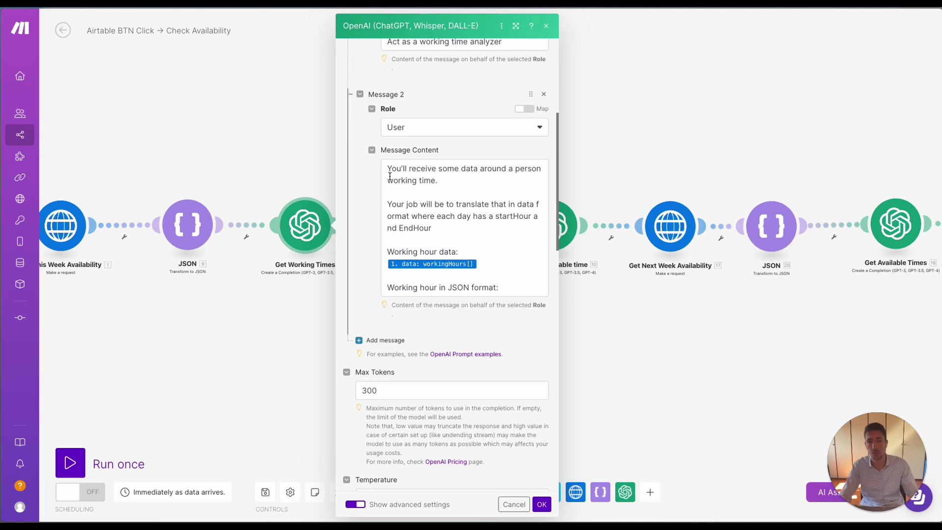
{"action": "left_click", "coordinate": [607, 68]}
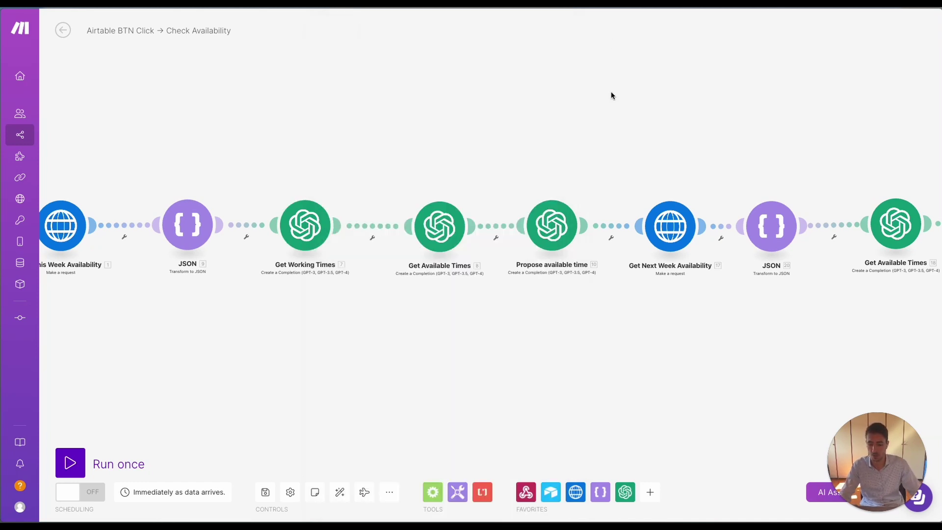
- Open cal.com in a new tab, view Bookings and Availability schedules, then return to Make
{"action": "key", "text": "super+s"}
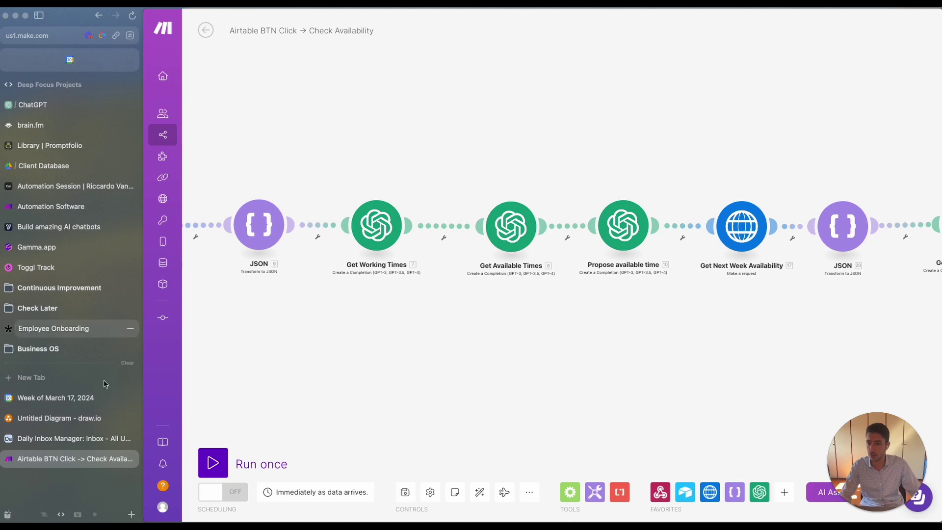
{"action": "key", "text": "super+t"}
{"action": "type", "text": "cal.com"}
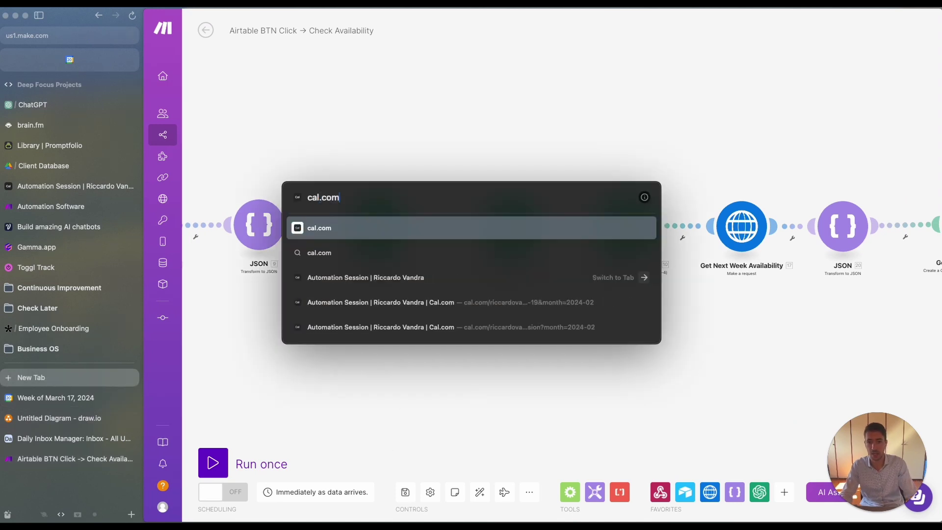
{"action": "key", "text": "Return"}
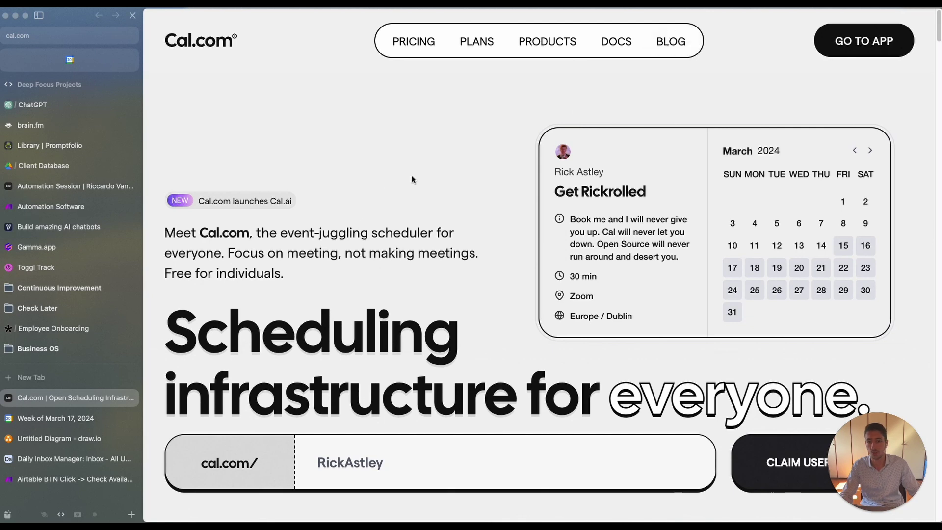
{"action": "left_click", "coordinate": [822, 55]}
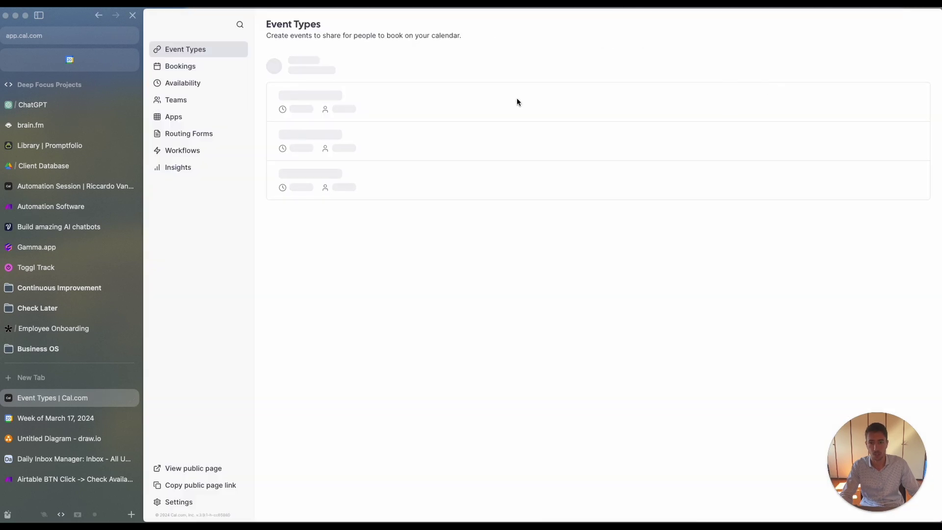
{"action": "left_click", "coordinate": [191, 65]}
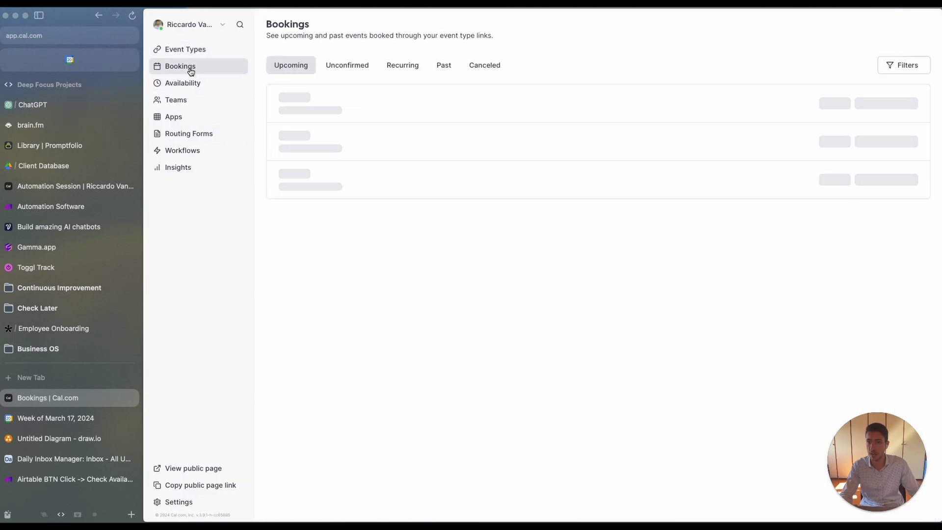
{"action": "left_click", "coordinate": [184, 83]}
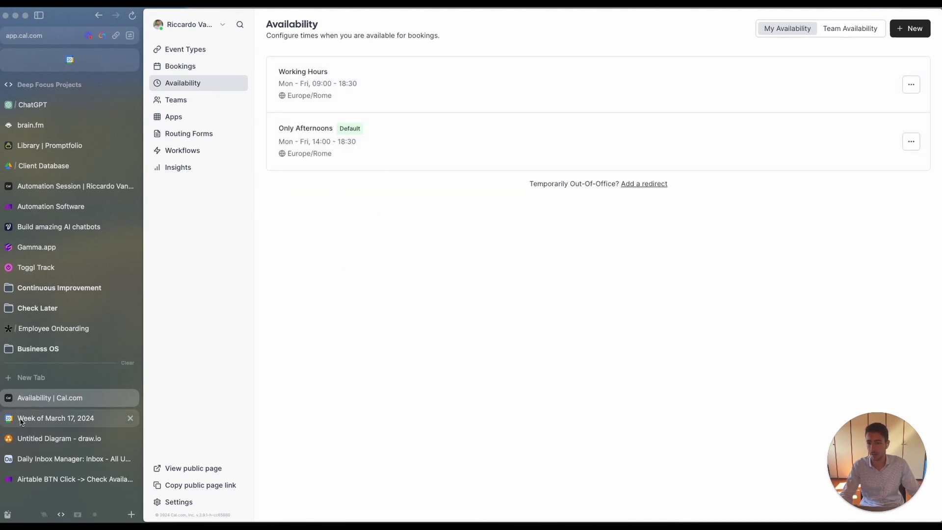
{"action": "left_click", "coordinate": [73, 479]}
- Append 'Available times:' to the end of the Get Available Times prompt
{"action": "scroll", "coordinate": [689, 342], "scroll_direction": "right", "scroll_amount": 5}
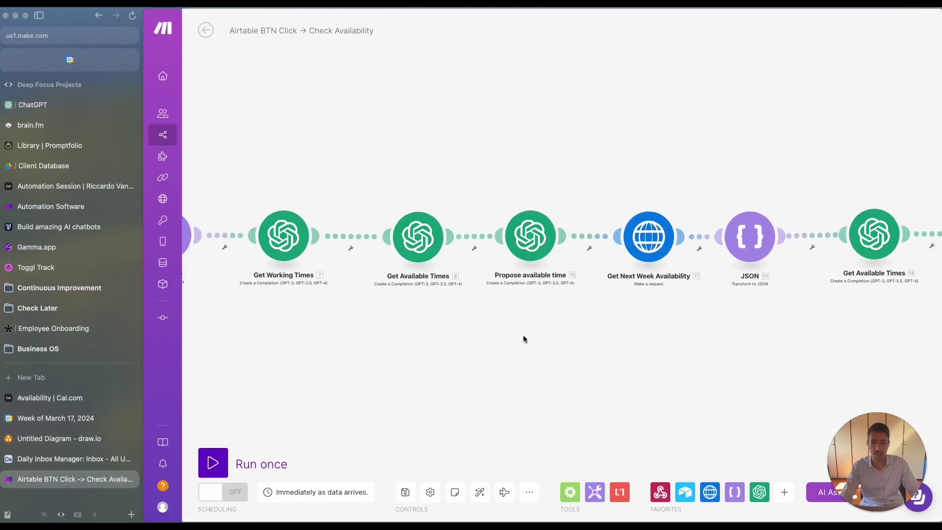
{"action": "scroll", "coordinate": [495, 337], "scroll_direction": "up", "scroll_amount": 3}
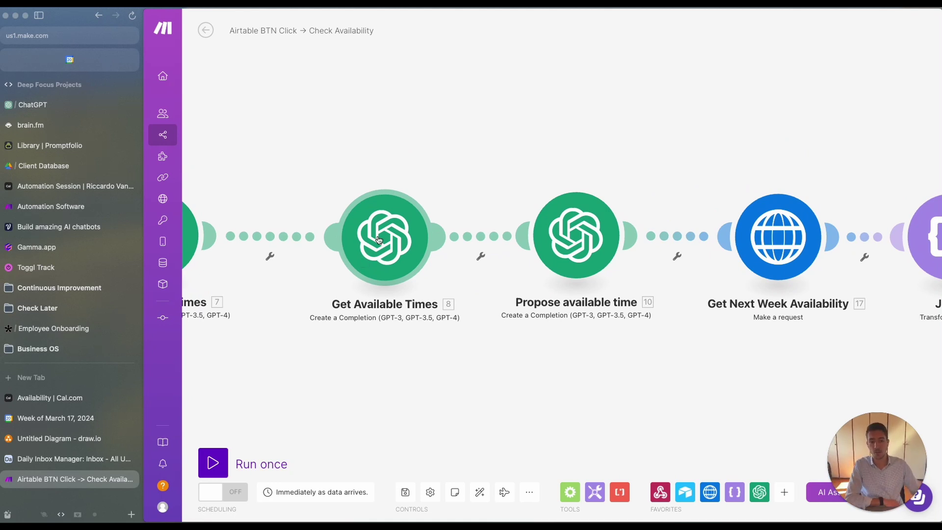
{"action": "left_click", "coordinate": [385, 263]}
{"action": "scroll", "coordinate": [537, 303], "scroll_direction": "down", "scroll_amount": 5}
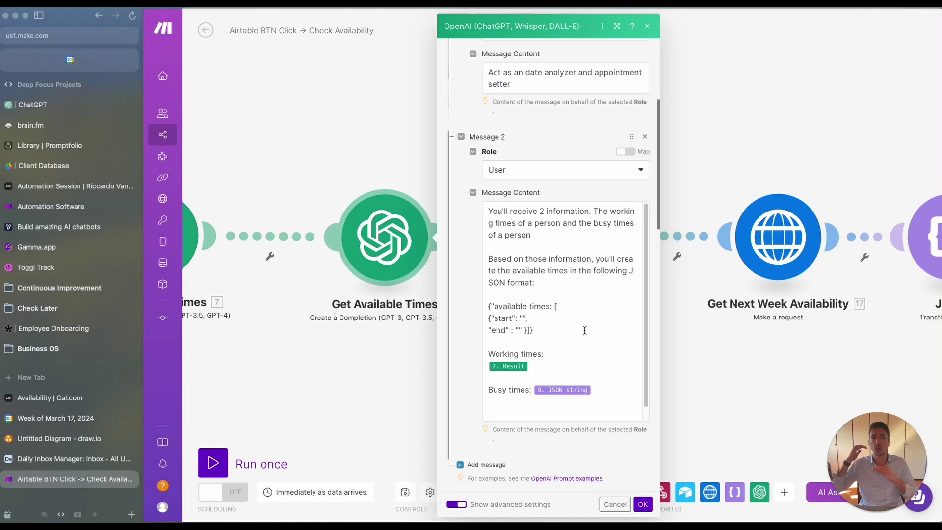
{"action": "left_click", "coordinate": [574, 409]}
{"action": "type", "text": "Available times:"}
{"action": "left_click", "coordinate": [381, 365]}
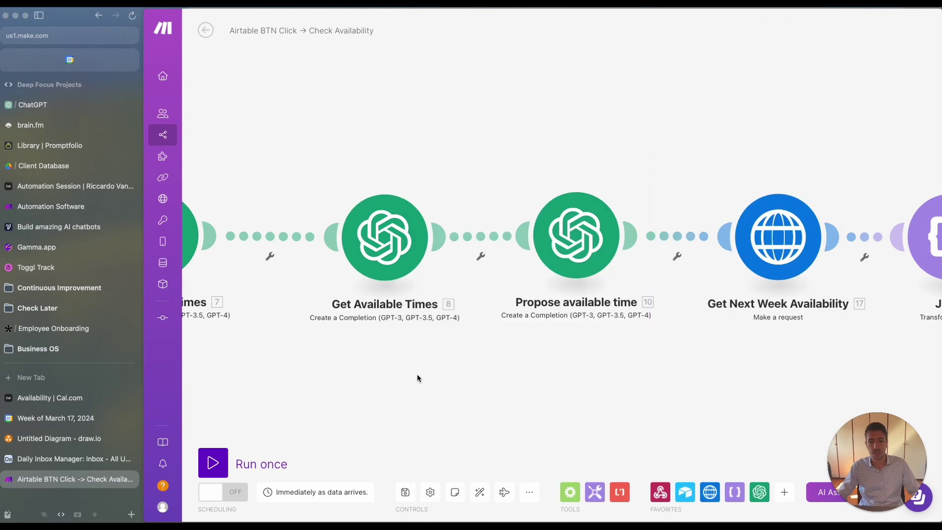
- Review the Propose available time prompt's reply template and its Number and Day of the week placeholders
{"action": "scroll", "coordinate": [422, 372], "scroll_direction": "right", "scroll_amount": 5}
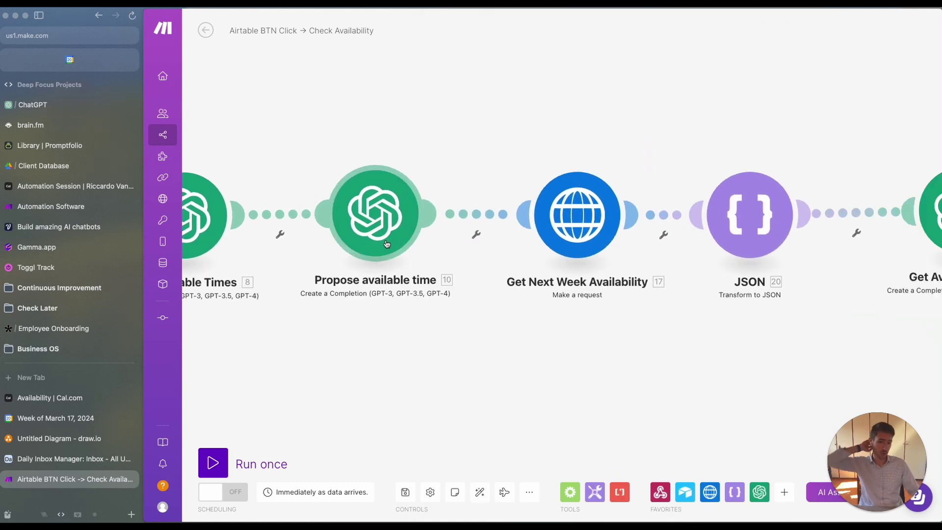
{"action": "left_click", "coordinate": [387, 241]}
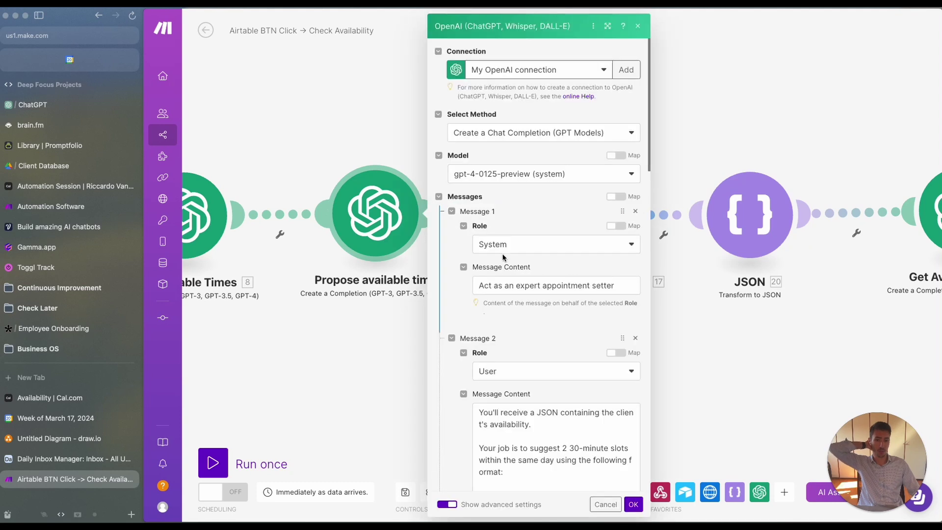
{"action": "scroll", "coordinate": [535, 339], "scroll_direction": "down", "scroll_amount": 4}
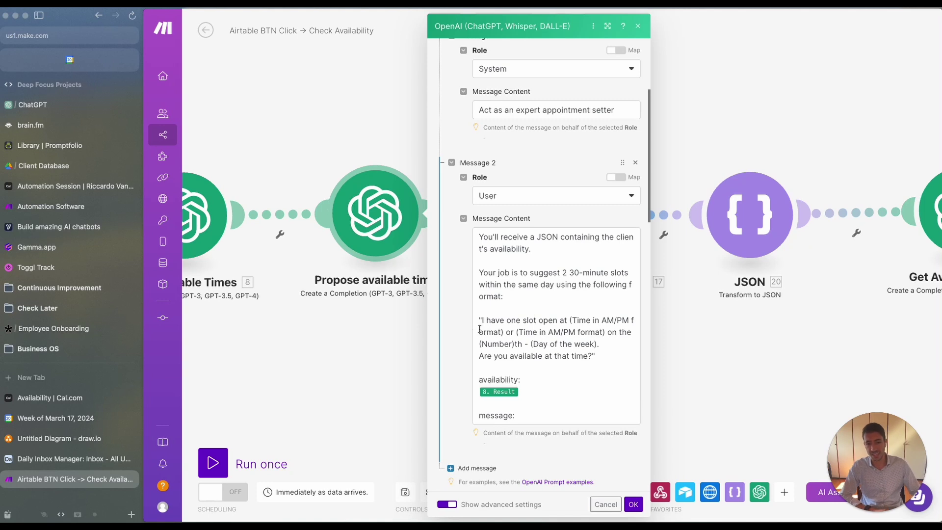
{"action": "left_click_drag", "start_coordinate": [481, 326], "coordinate": [613, 361]}
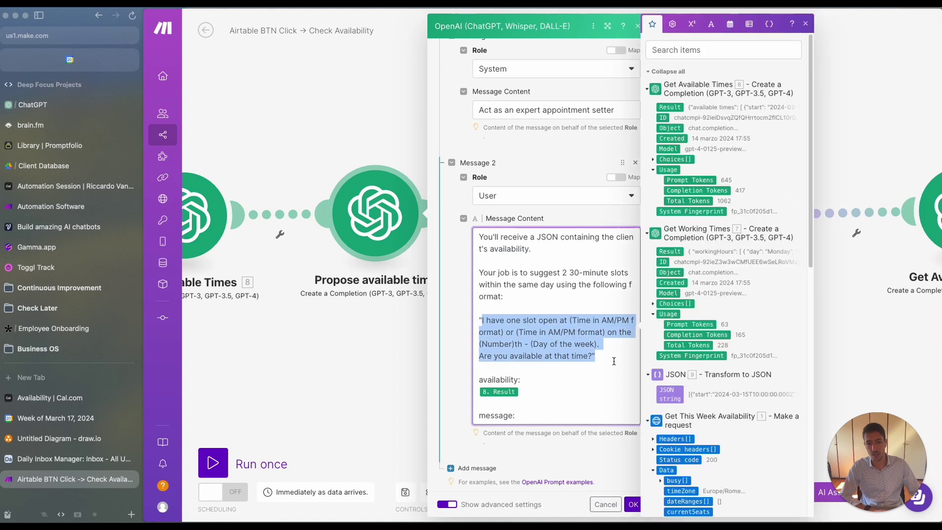
{"action": "left_click", "coordinate": [485, 270]}
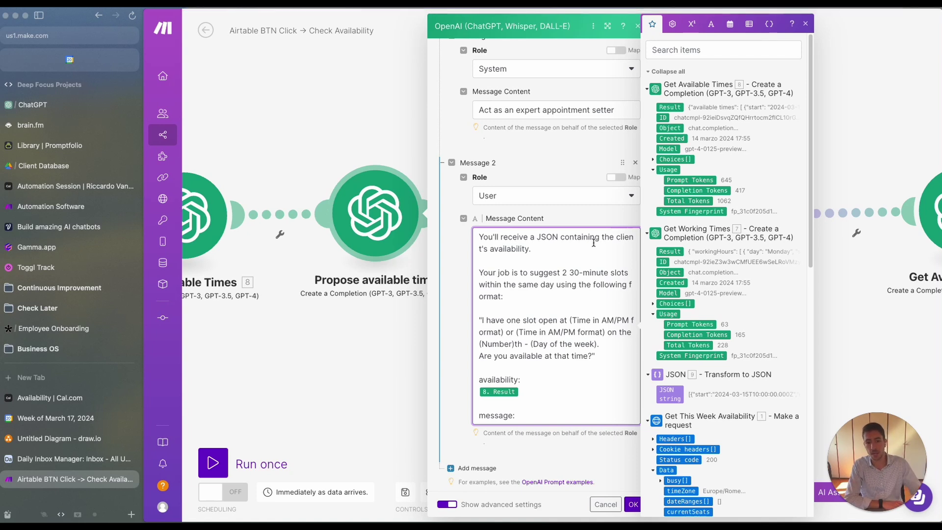
{"action": "left_click_drag", "start_coordinate": [500, 321], "coordinate": [601, 323]}
{"action": "left_click", "coordinate": [549, 337]}
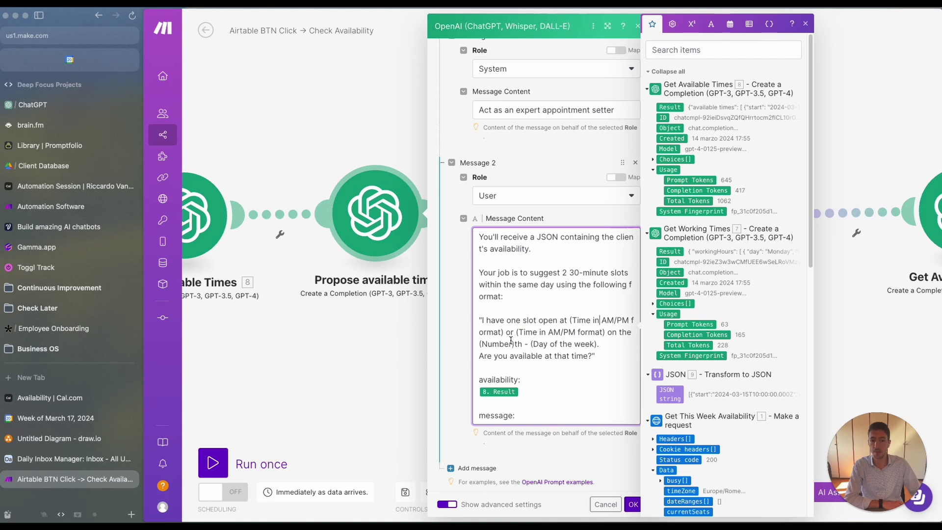
{"action": "double_click", "coordinate": [496, 343]}
{"action": "left_click_drag", "start_coordinate": [529, 341], "coordinate": [608, 344]}
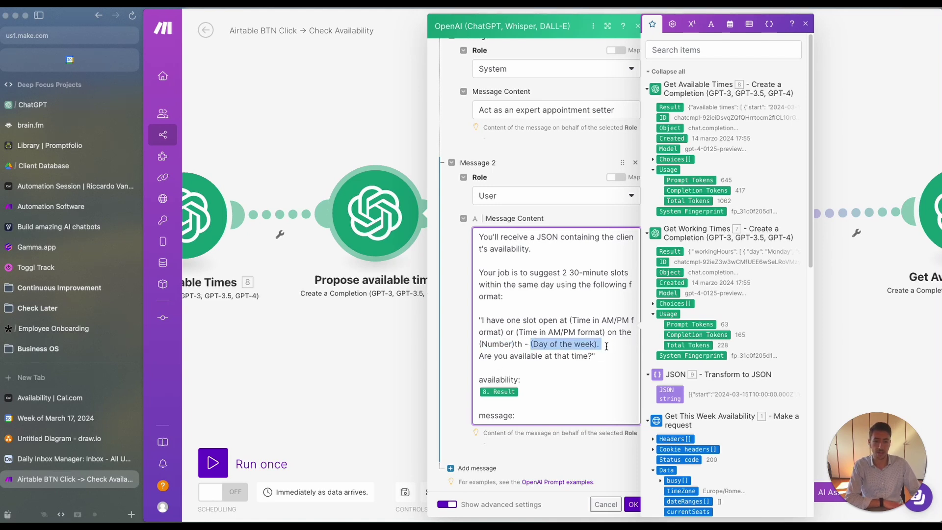
{"action": "left_click", "coordinate": [602, 343]}
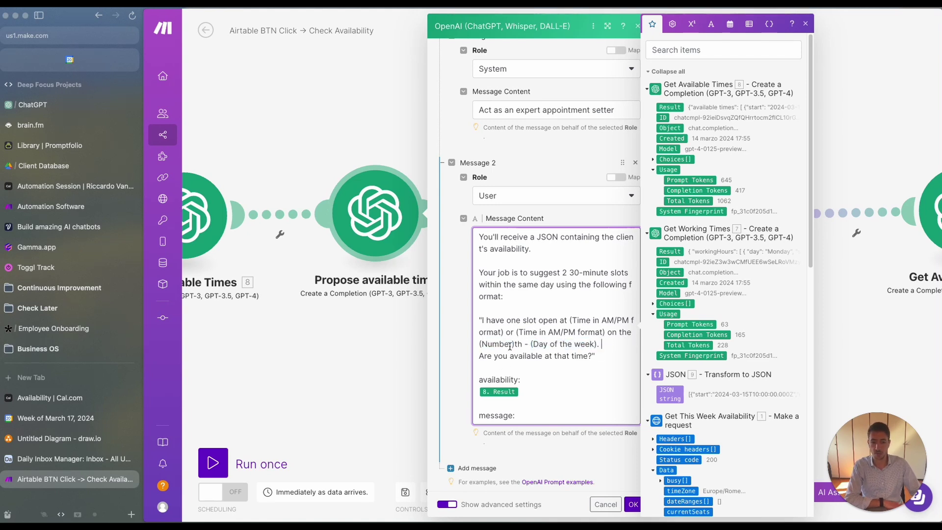
{"action": "left_click", "coordinate": [805, 24]}
{"action": "left_click", "coordinate": [709, 328]}
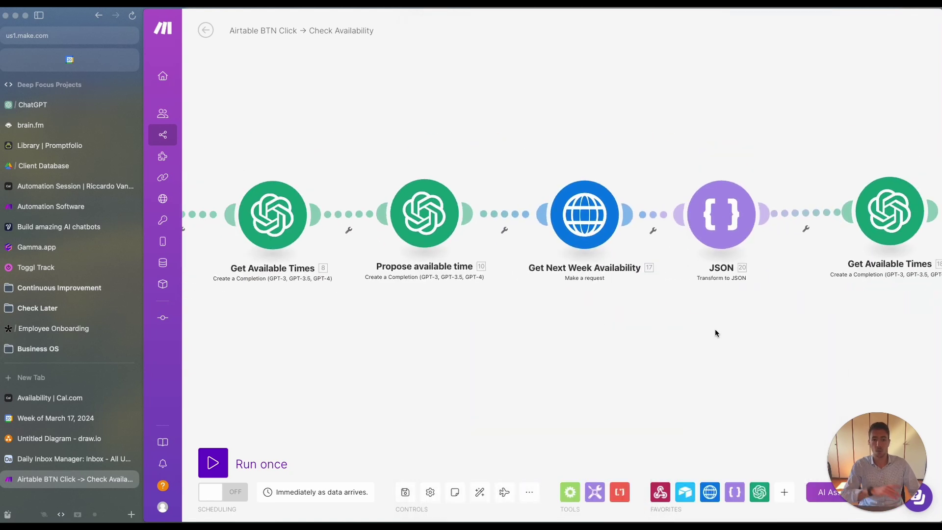
{"action": "left_click_drag", "start_coordinate": [476, 353], "coordinate": [667, 369]}
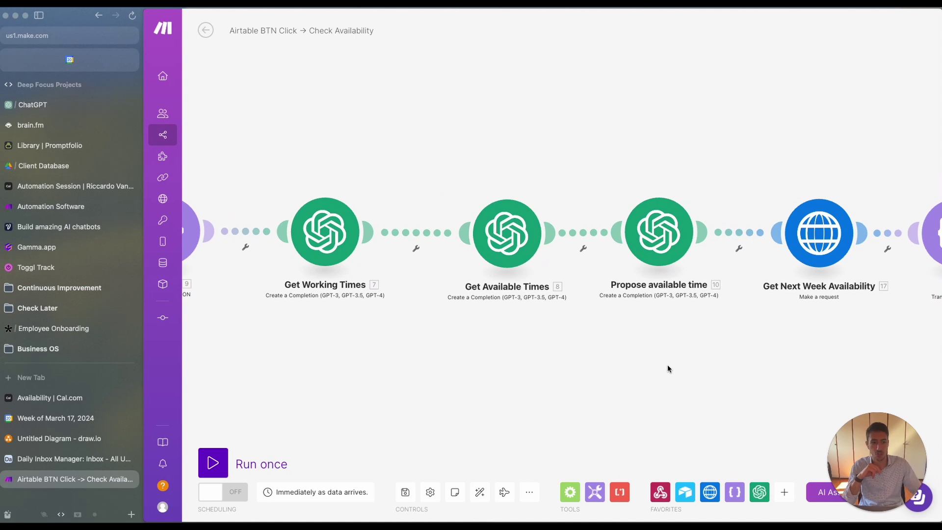
{"action": "scroll", "coordinate": [667, 364], "scroll_direction": "right", "scroll_amount": 5}
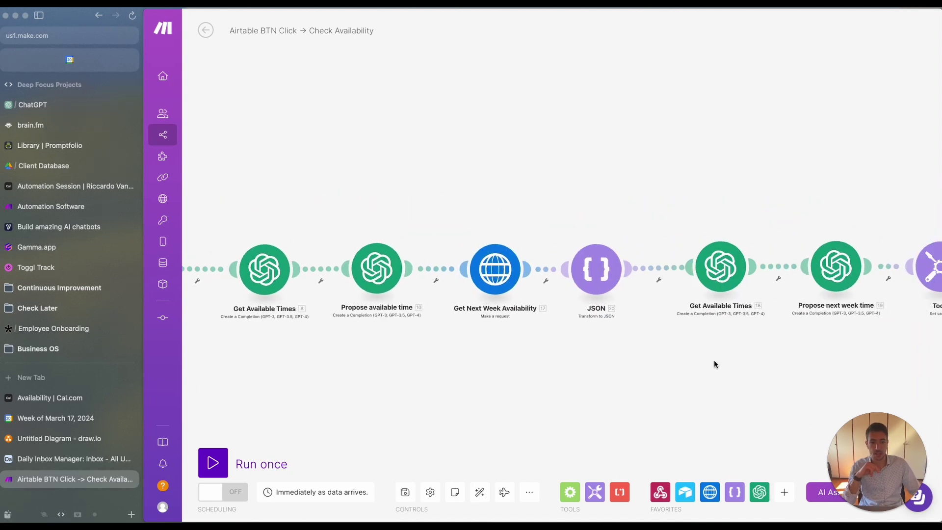
{"action": "scroll", "coordinate": [723, 362], "scroll_direction": "right", "scroll_amount": 10}
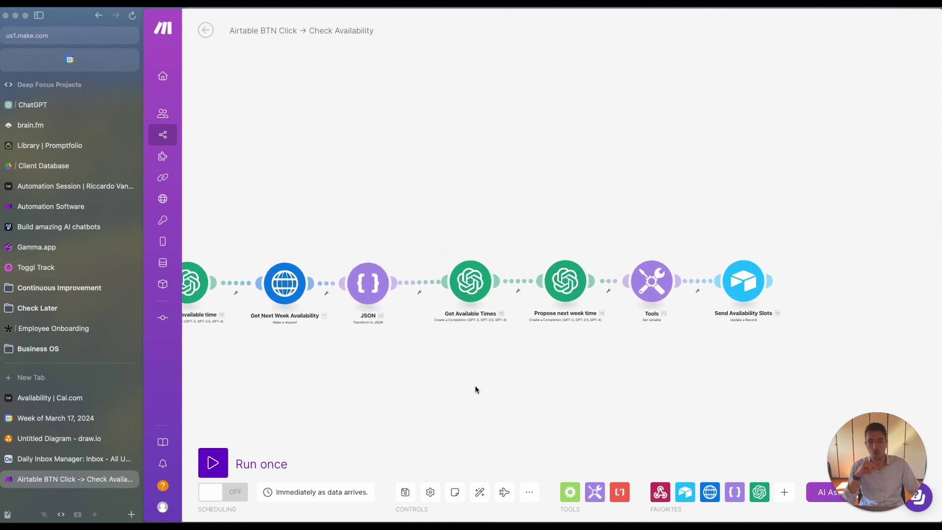
{"action": "scroll", "coordinate": [460, 386], "scroll_direction": "right", "scroll_amount": 1}
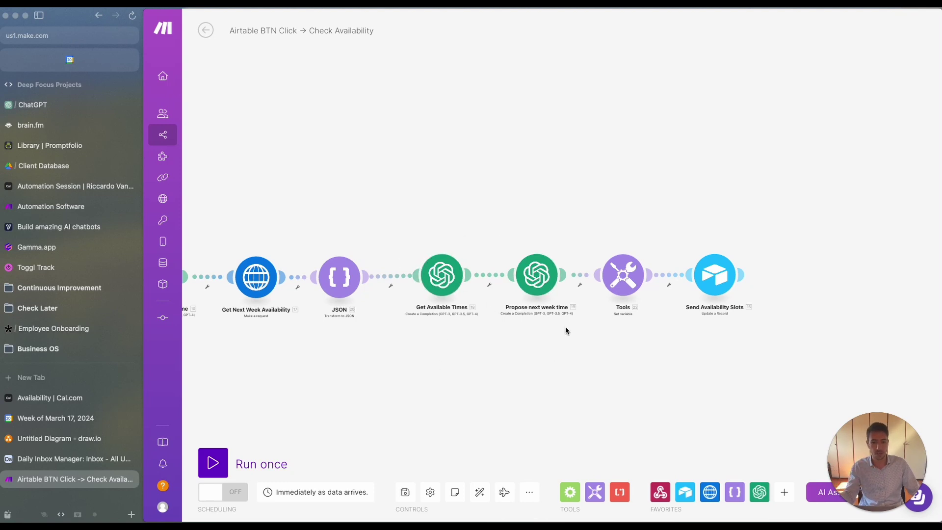
{"action": "scroll", "coordinate": [595, 344], "scroll_direction": "right", "scroll_amount": 4}
{"action": "scroll", "coordinate": [493, 304], "scroll_direction": "up", "scroll_amount": 2}
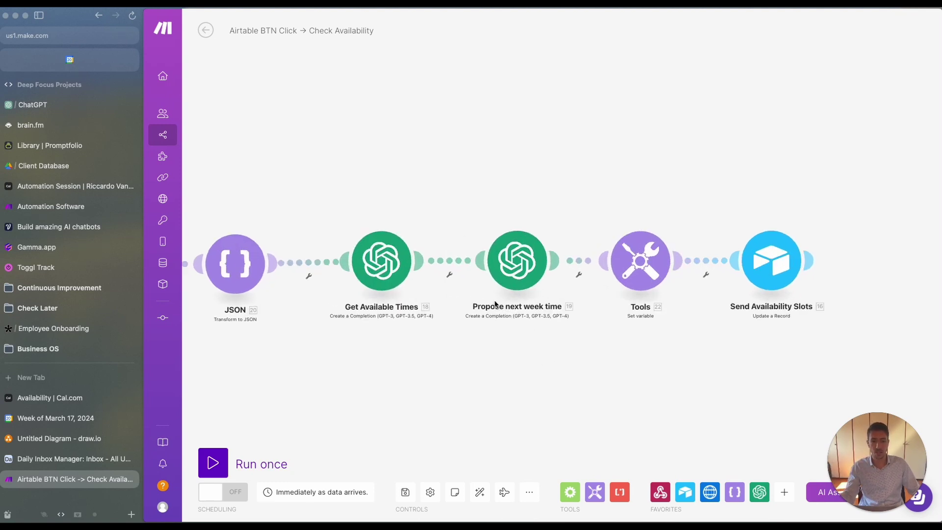
{"action": "left_click", "coordinate": [514, 267]}
{"action": "scroll", "coordinate": [702, 332], "scroll_direction": "down", "scroll_amount": 2}
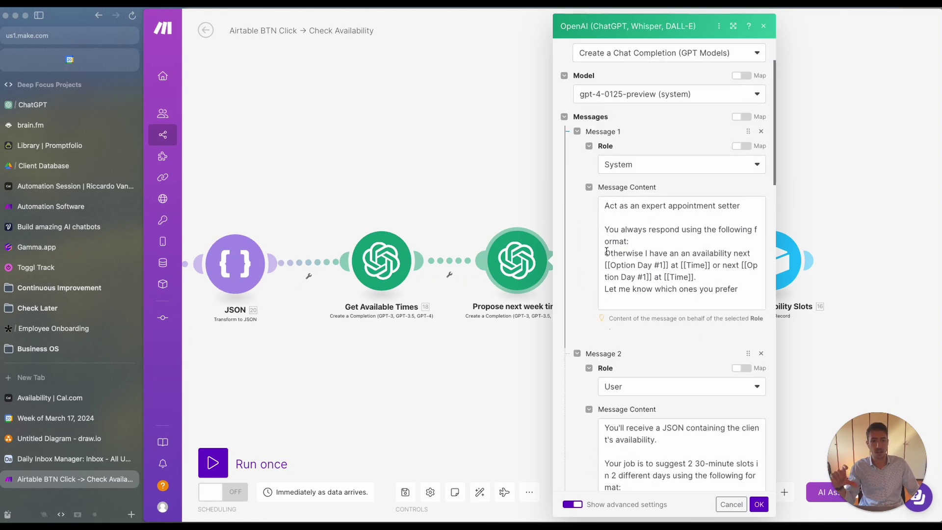
{"action": "left_click_drag", "start_coordinate": [606, 253], "coordinate": [669, 264]}
{"action": "left_click", "coordinate": [670, 263]}
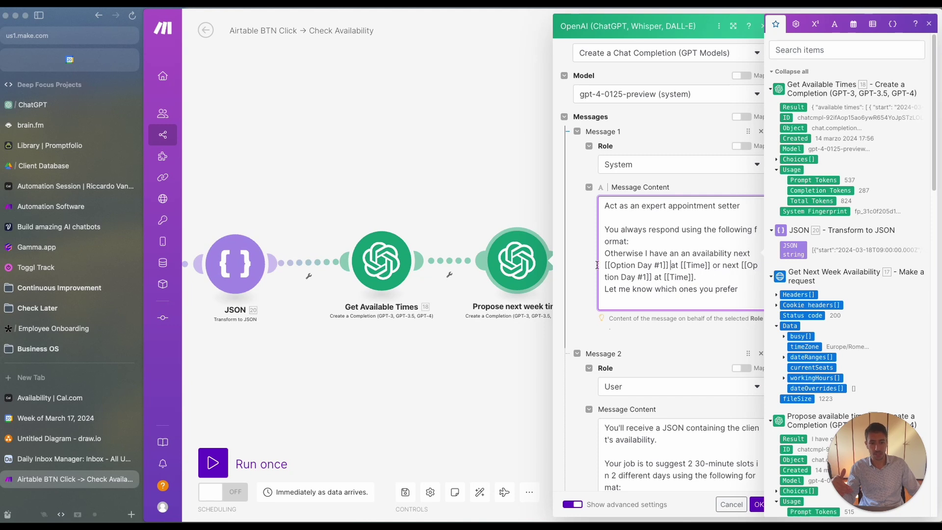
{"action": "left_click", "coordinate": [619, 289]}
{"action": "left_click", "coordinate": [744, 289], "text": "shift"}
{"action": "left_click", "coordinate": [744, 289]}
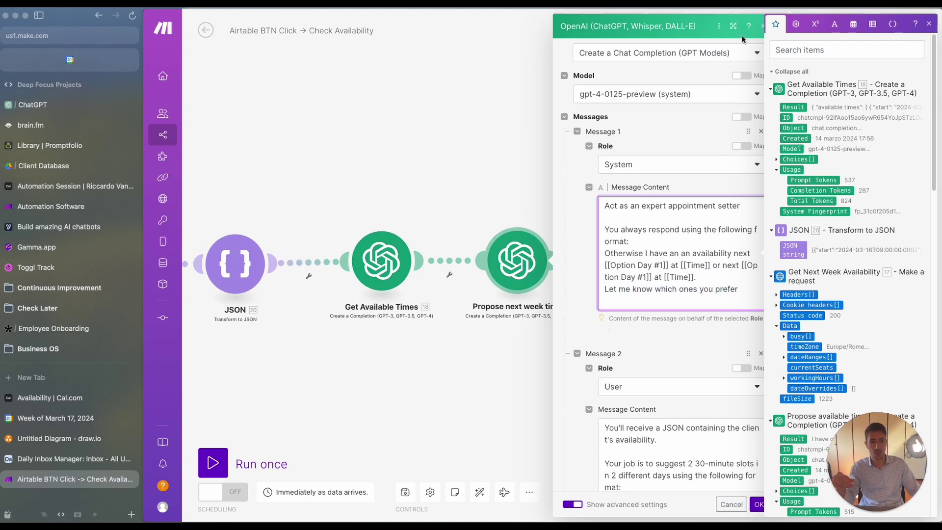
{"action": "left_click", "coordinate": [932, 24]}
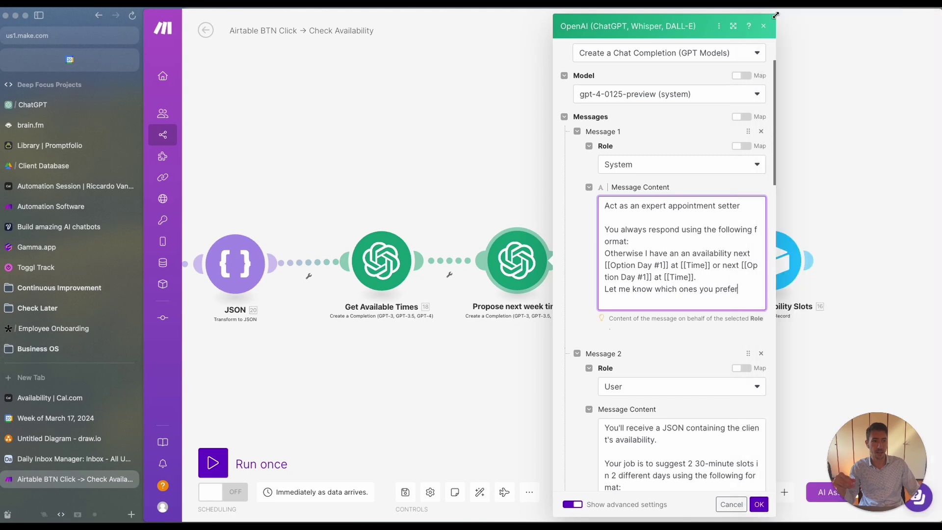
{"action": "key", "text": "Escape"}
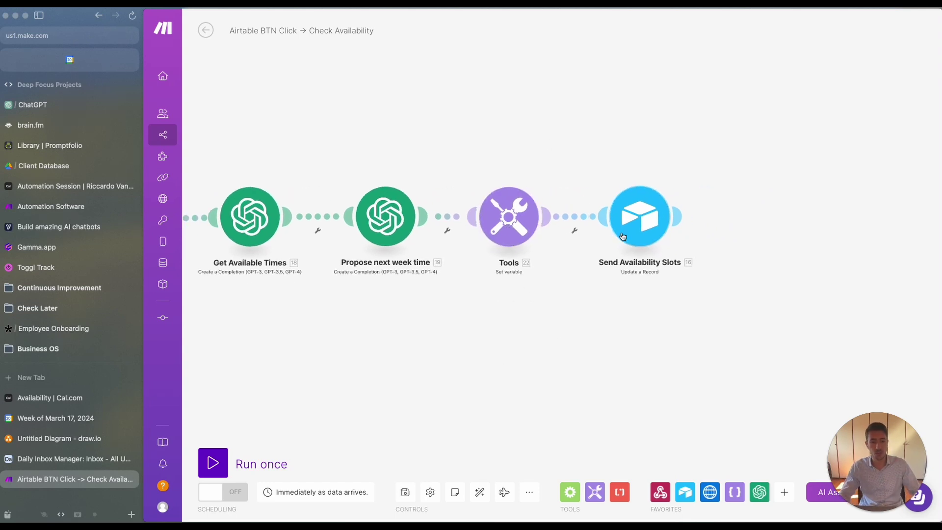
- Switch to Airtable and review the drafted same-day slot paragraph for the 15th
{"action": "scroll", "coordinate": [319, 369], "scroll_direction": "down", "scroll_amount": 1}
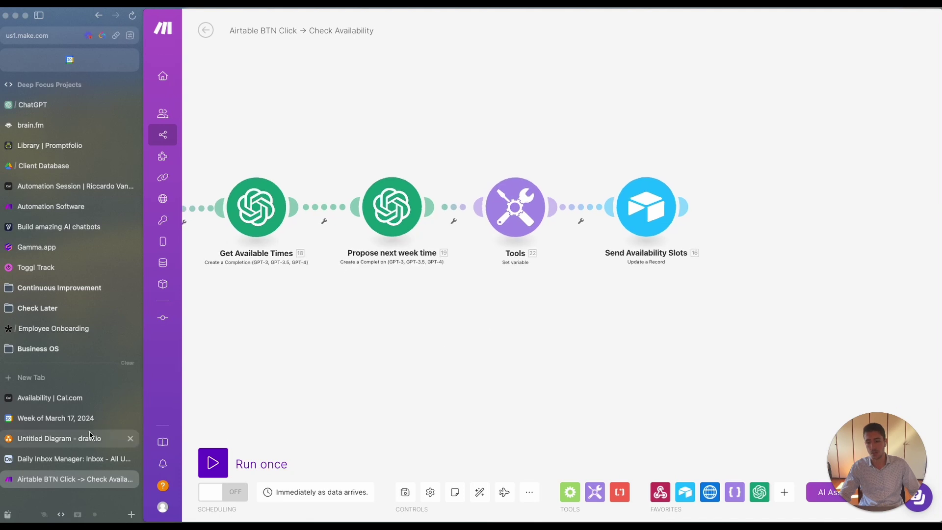
{"action": "left_click", "coordinate": [74, 458]}
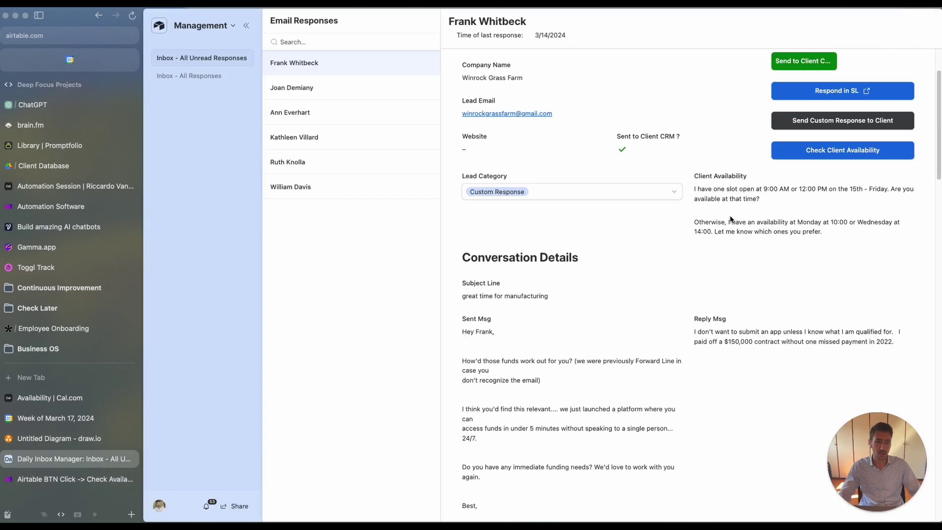
{"action": "triple_click", "coordinate": [700, 188]}
{"action": "left_click", "coordinate": [849, 238]}
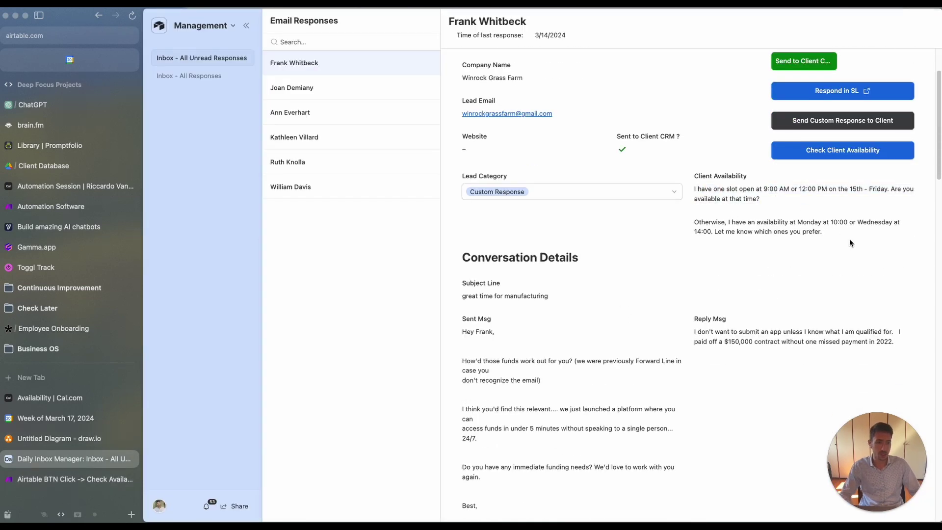
{"action": "triple_click", "coordinate": [710, 193]}
{"action": "left_click", "coordinate": [805, 198]}
{"action": "left_click_drag", "start_coordinate": [694, 189], "coordinate": [858, 191]}
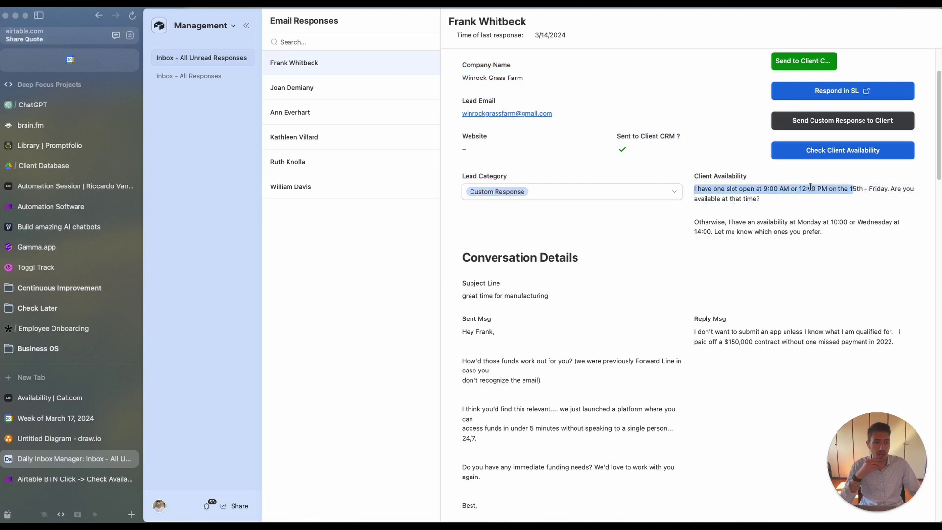
{"action": "left_click", "coordinate": [858, 189]}
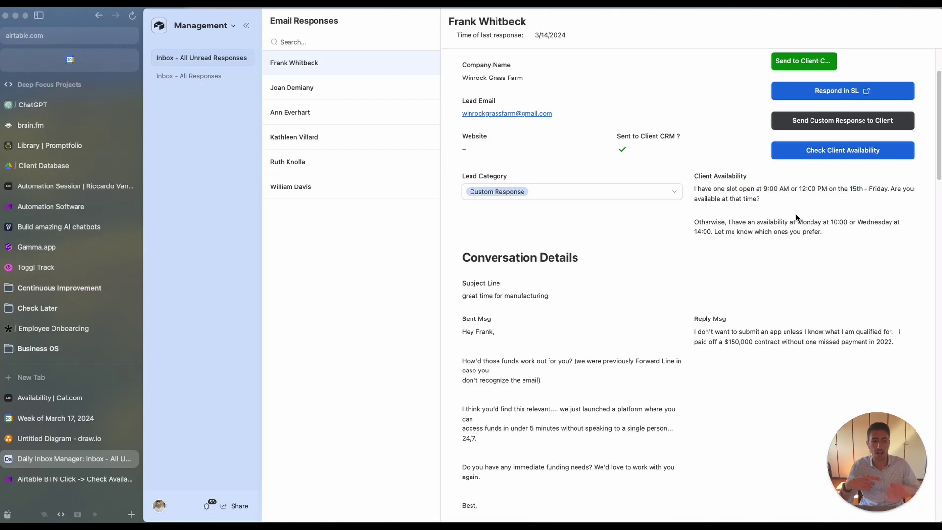
- Review the next-week alternatives, including the Monday and Wednesday 14:00 options
{"action": "left_click_drag", "start_coordinate": [711, 222], "coordinate": [787, 221]}
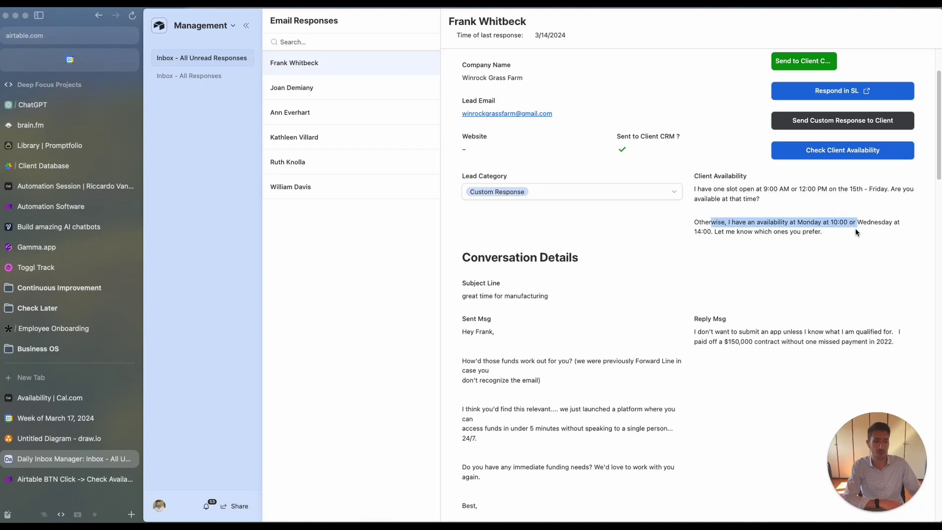
{"action": "left_click", "coordinate": [855, 232]}
{"action": "triple_click", "coordinate": [785, 226]}
{"action": "left_click", "coordinate": [808, 246]}
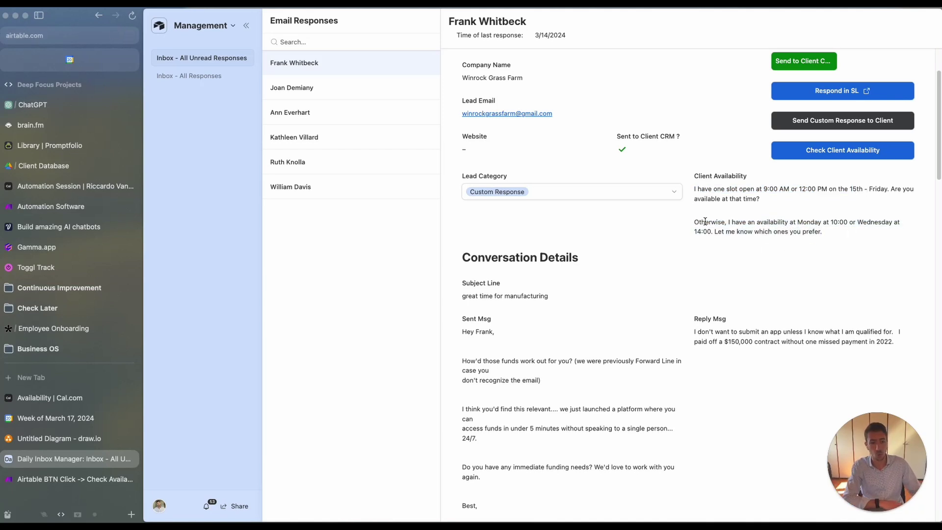
{"action": "left_click_drag", "start_coordinate": [697, 232], "coordinate": [741, 234]}
{"action": "left_click", "coordinate": [811, 232]}
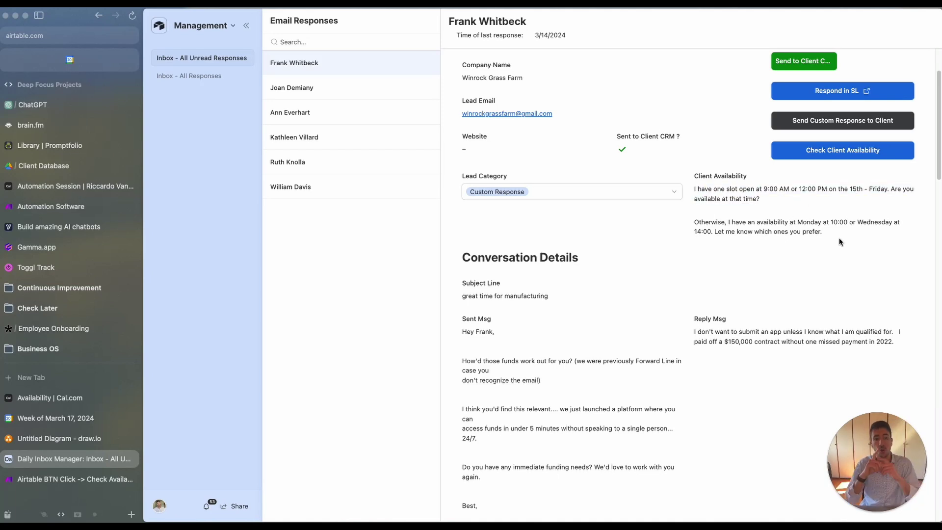
{"action": "left_click_drag", "start_coordinate": [838, 242], "coordinate": [766, 208]}
{"action": "left_click", "coordinate": [767, 206]}
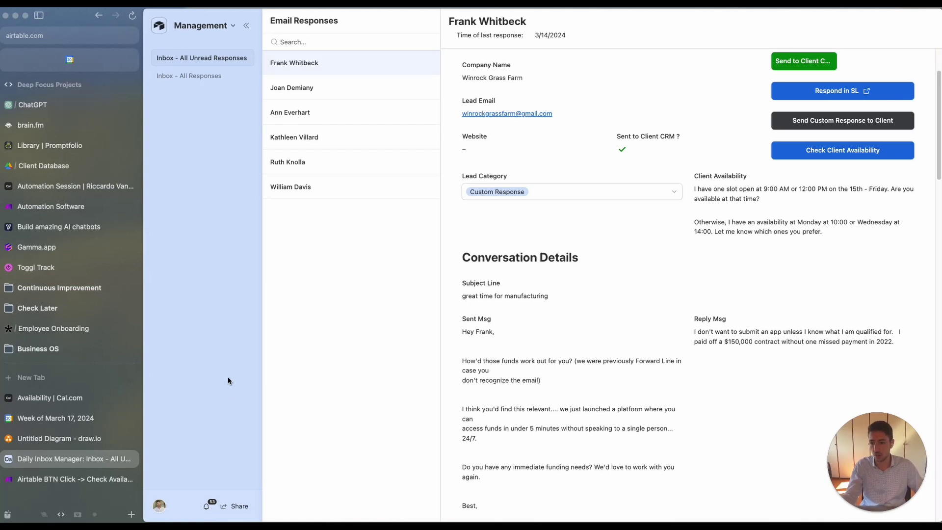
- Return to the Make scenario and pan left to the Get Email Response module
{"action": "left_click", "coordinate": [63, 481]}
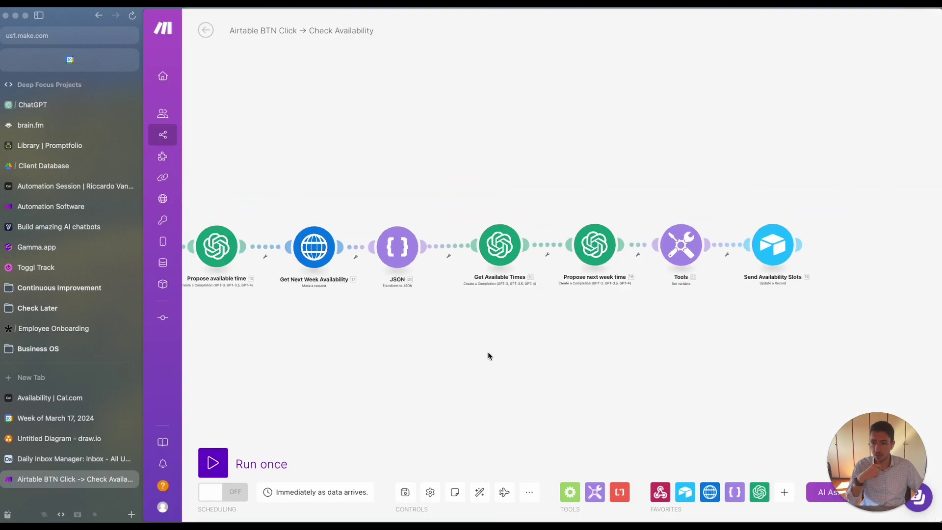
{"action": "scroll", "coordinate": [533, 333], "scroll_direction": "left", "scroll_amount": 5}
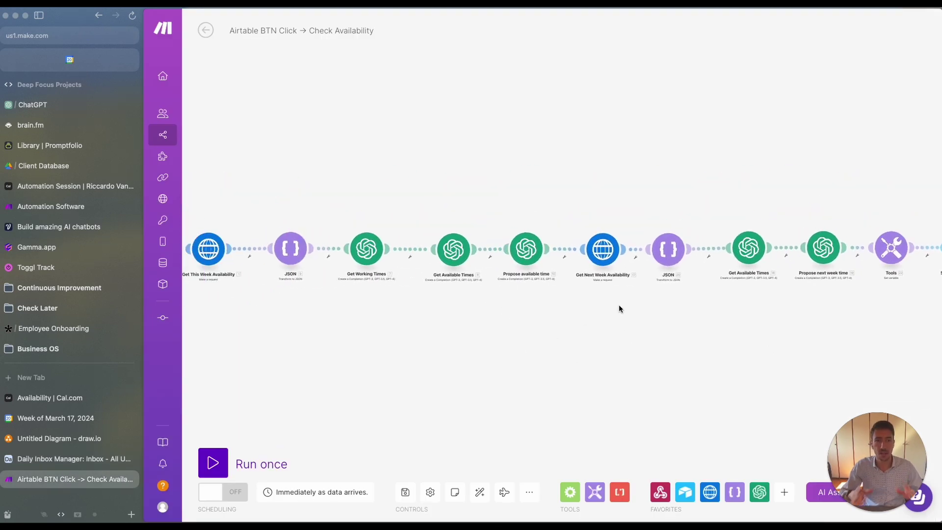
{"action": "scroll", "coordinate": [470, 274], "scroll_direction": "left", "scroll_amount": 5}
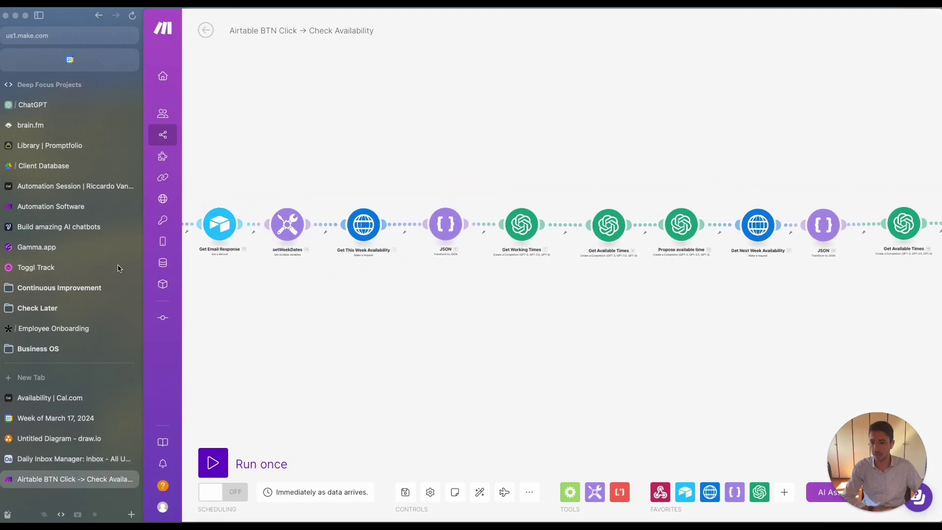